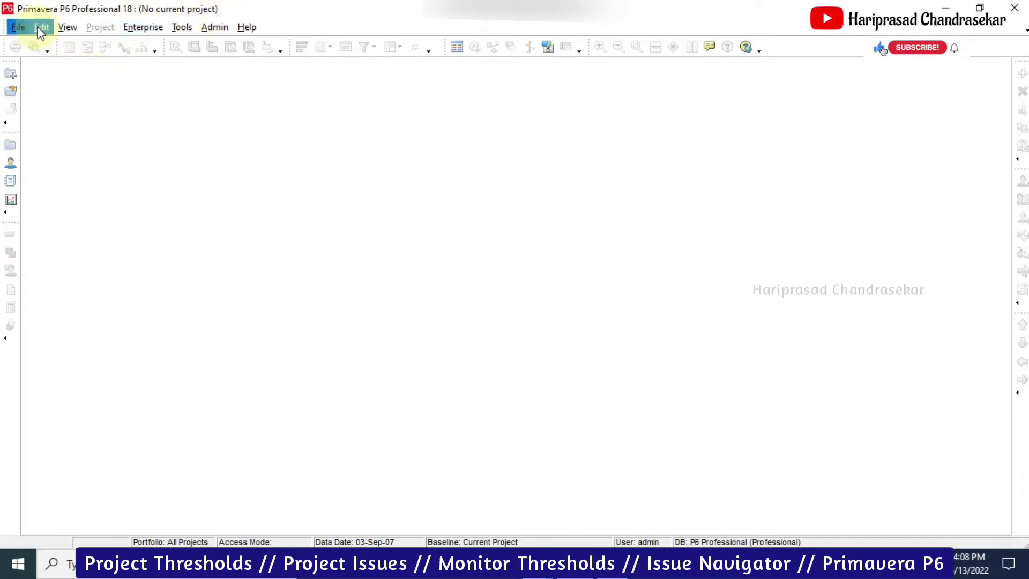
Open the project EC00515 City Center Office Building Addition from the enterprise project list
{"action": "left_click", "coordinate": [141, 27]}
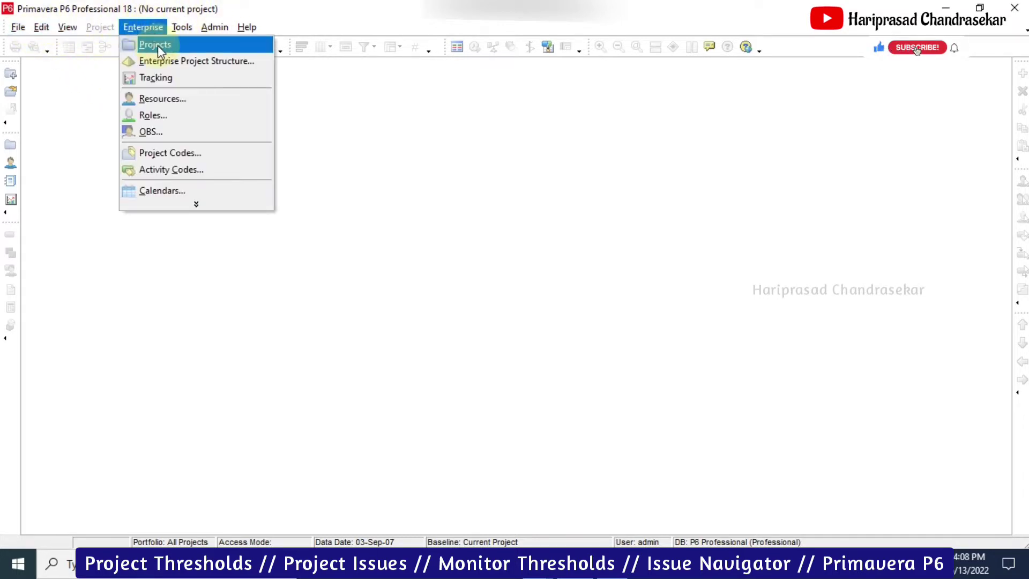
{"action": "left_click", "coordinate": [158, 45]}
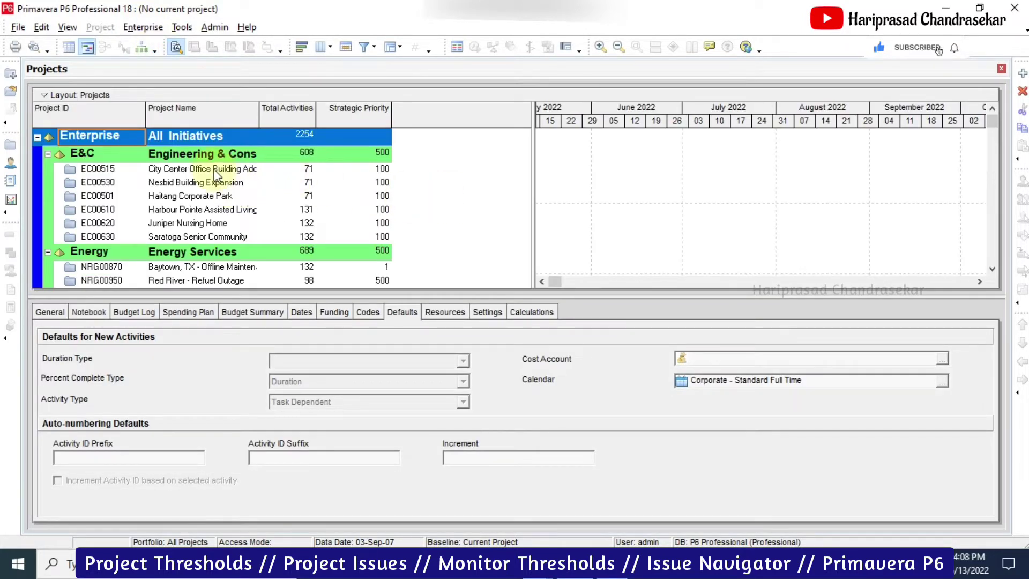
{"action": "left_click", "coordinate": [214, 169]}
{"action": "right_click", "coordinate": [249, 173]}
{"action": "left_click", "coordinate": [254, 177]}
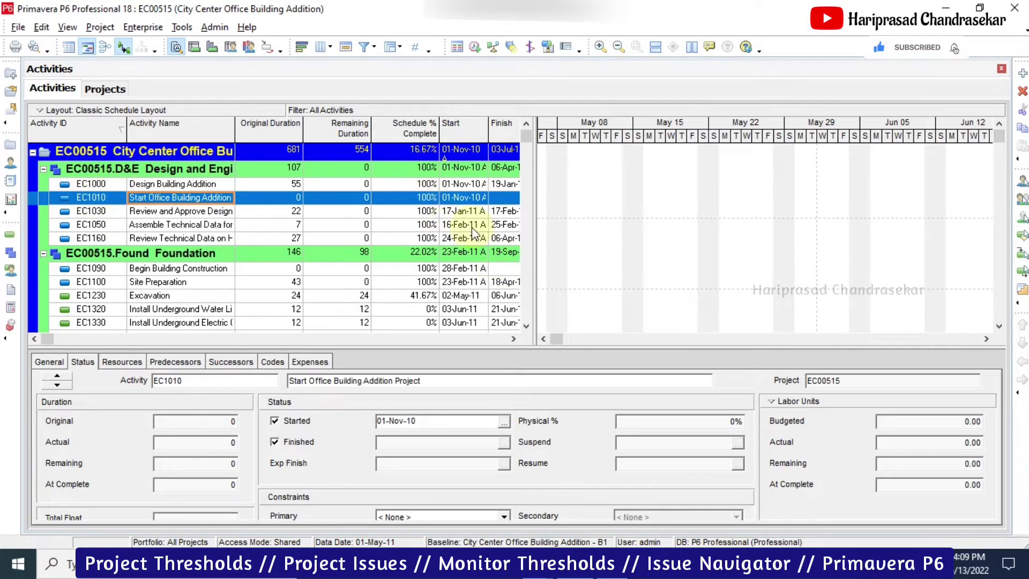
Review the schedule percent complete of the Excavation and Install Underground Water Lines activities and their bars in the Gantt chart
{"action": "left_click", "coordinate": [80, 296]}
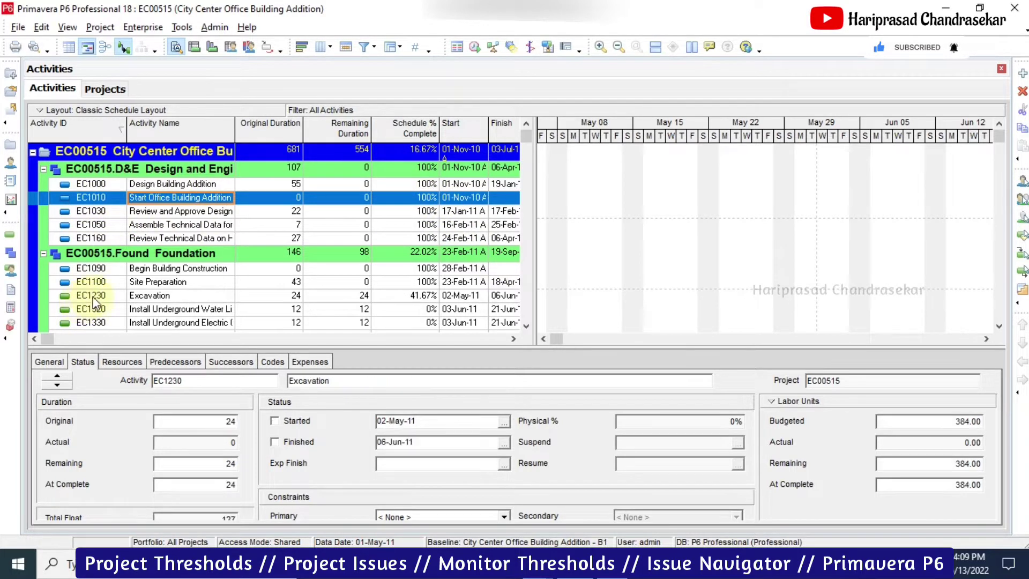
{"action": "left_click", "coordinate": [426, 309]}
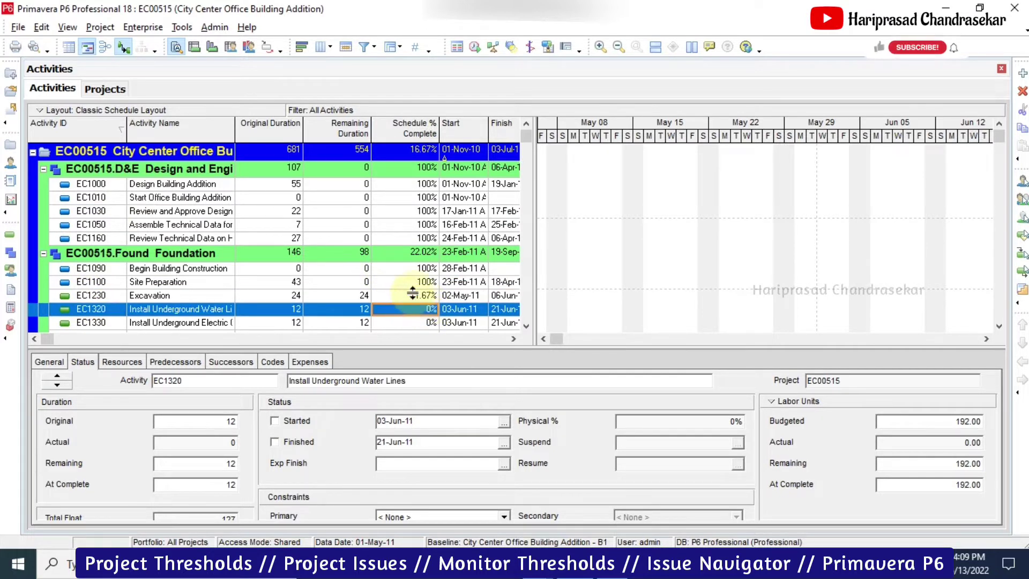
{"action": "left_click", "coordinate": [419, 296]}
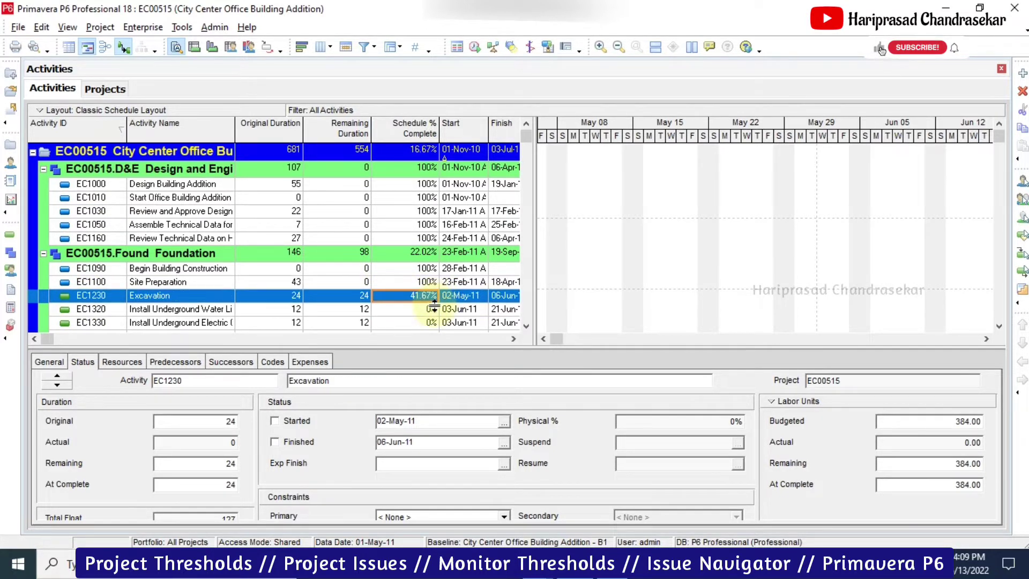
{"action": "left_click", "coordinate": [420, 312]}
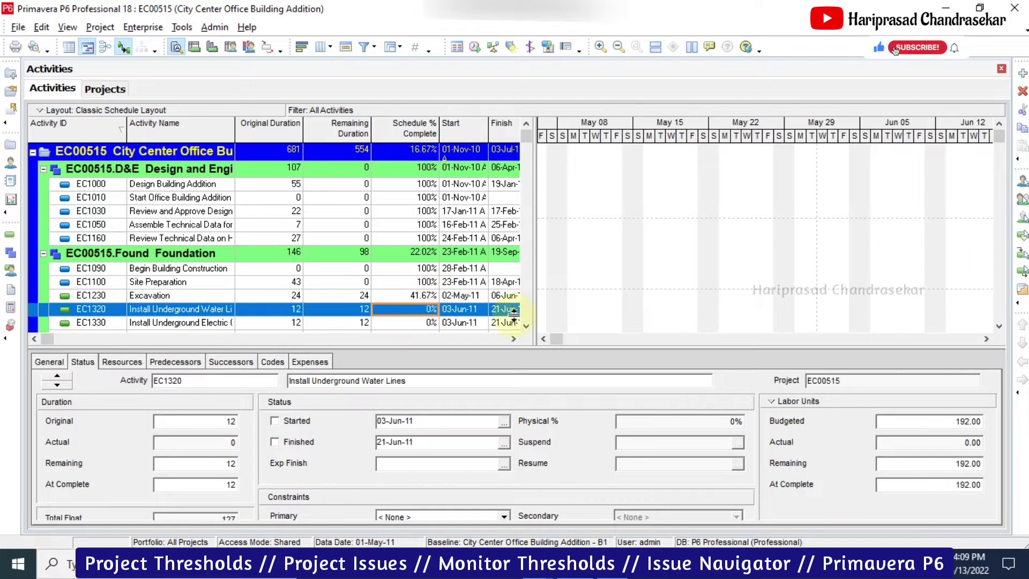
{"action": "left_click_drag", "start_coordinate": [556, 339], "coordinate": [558, 340]}
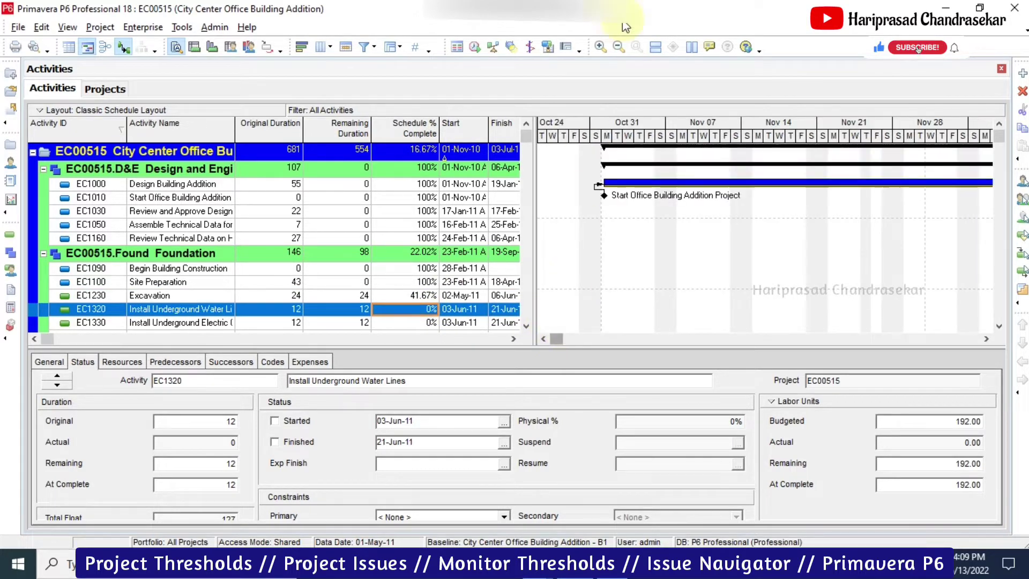
{"action": "left_click", "coordinate": [618, 47]}
{"action": "left_click", "coordinate": [618, 48]}
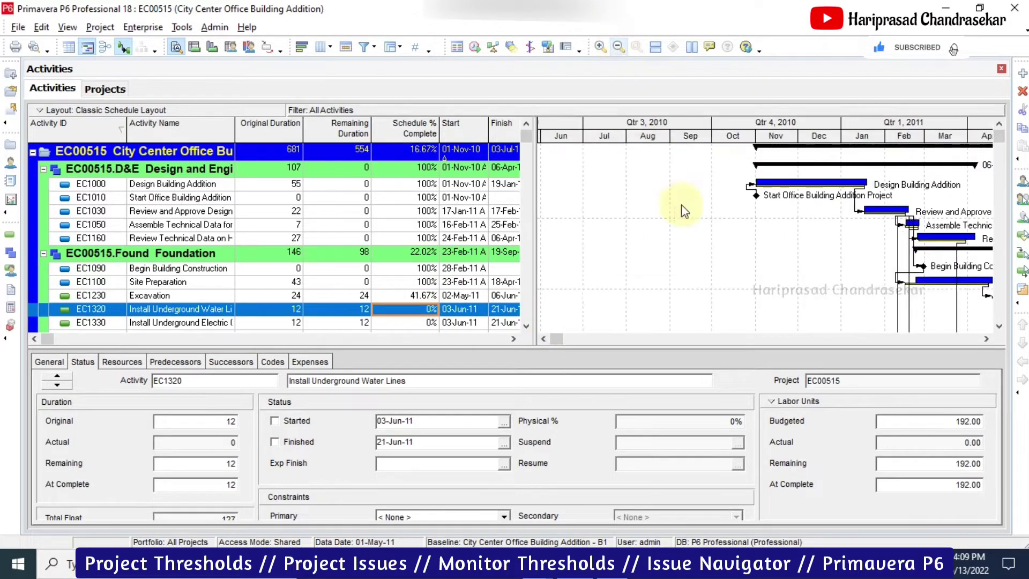
{"action": "left_click_drag", "start_coordinate": [557, 338], "coordinate": [587, 341]}
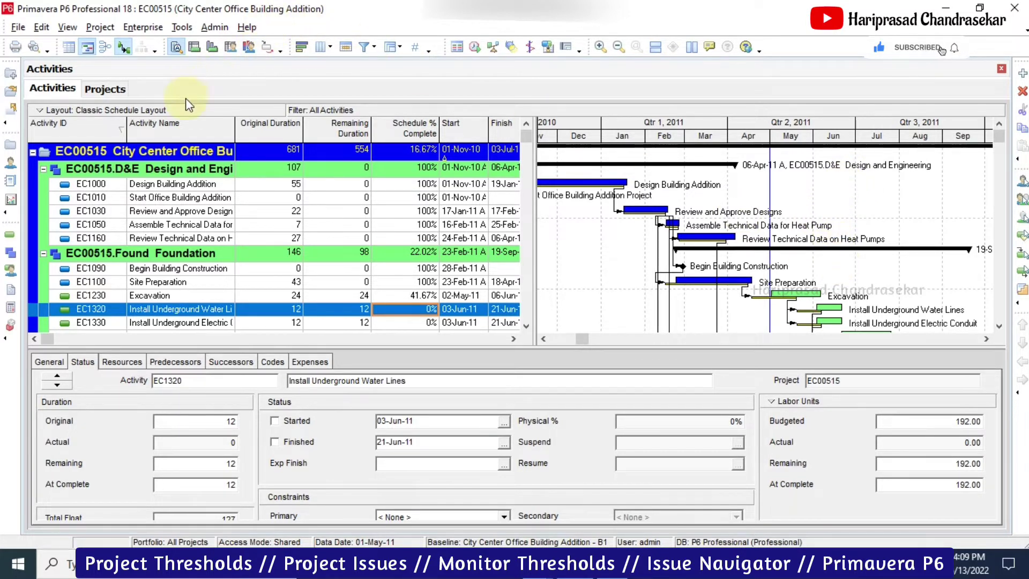
In the project's thresholds, delete the existing CPI - Cost Performance Index (ratio) threshold and add a new one
{"action": "left_click", "coordinate": [99, 27]}
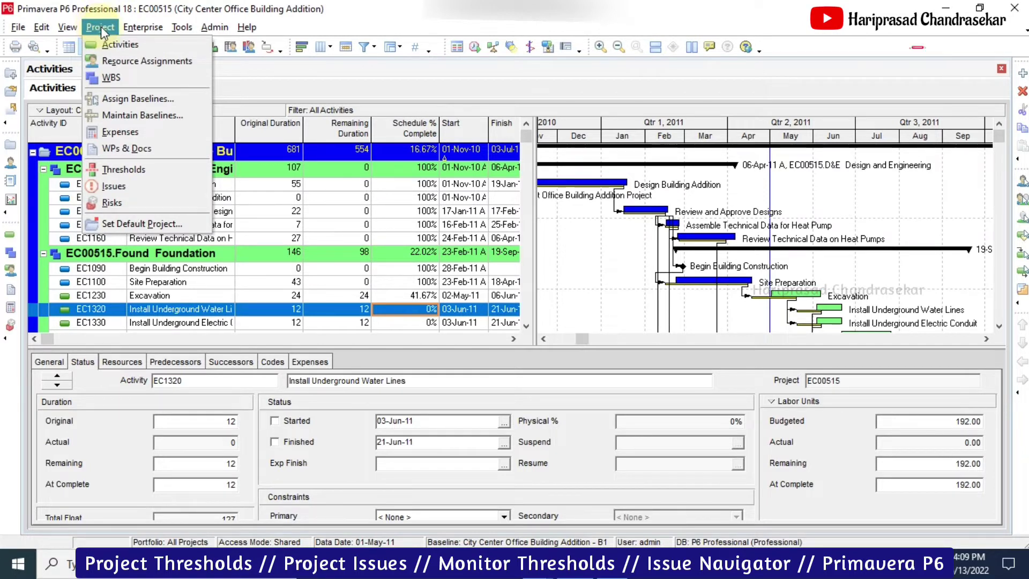
{"action": "left_click", "coordinate": [145, 173]}
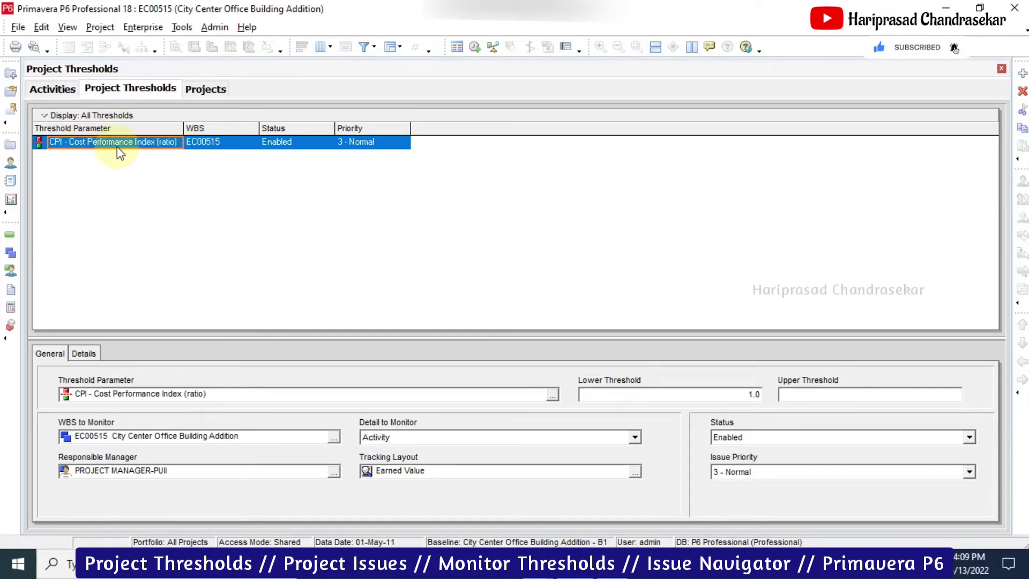
{"action": "left_click", "coordinate": [1021, 92]}
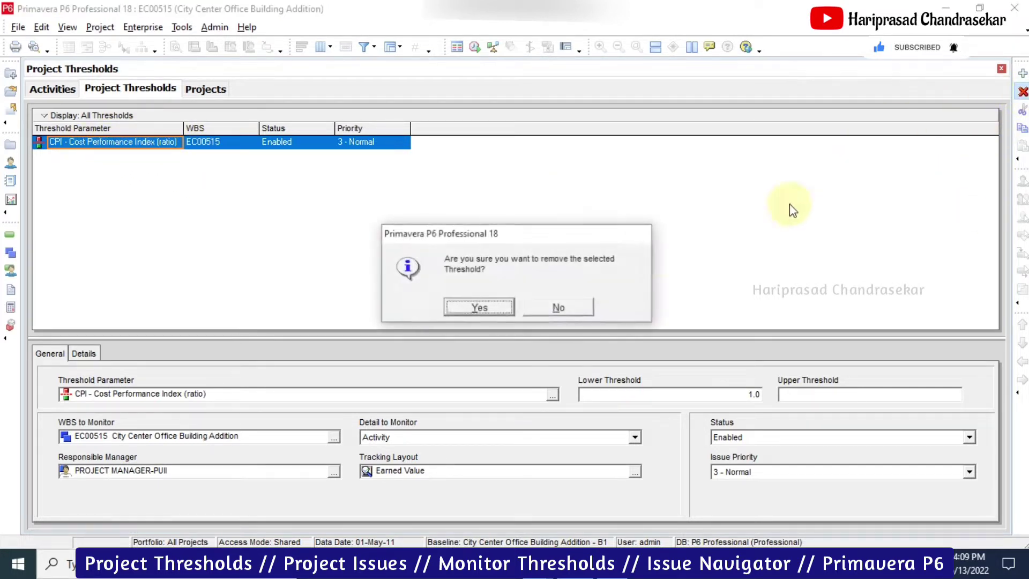
{"action": "left_click", "coordinate": [505, 303]}
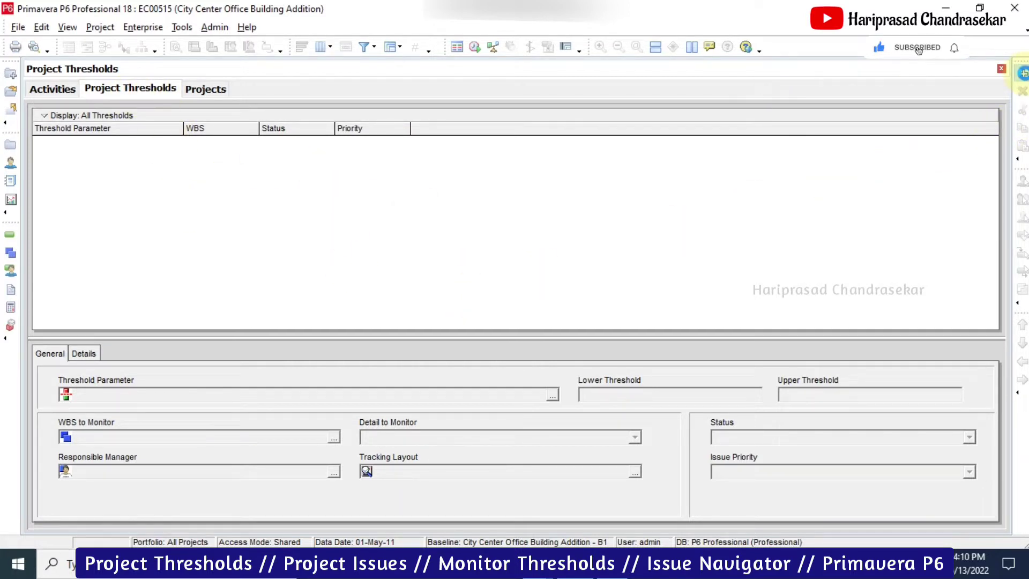
{"action": "left_click", "coordinate": [1022, 75]}
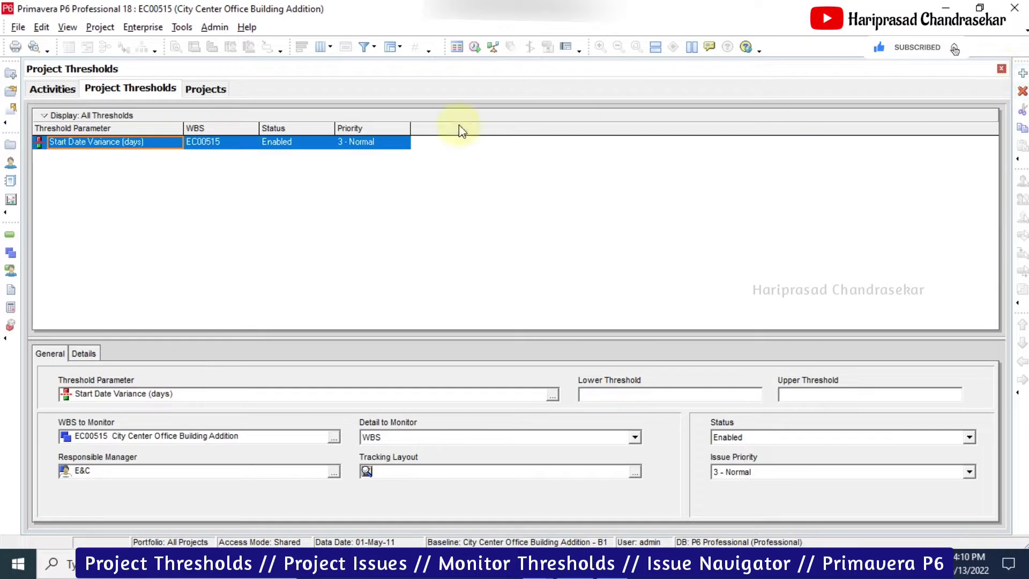
{"action": "left_click", "coordinate": [175, 143]}
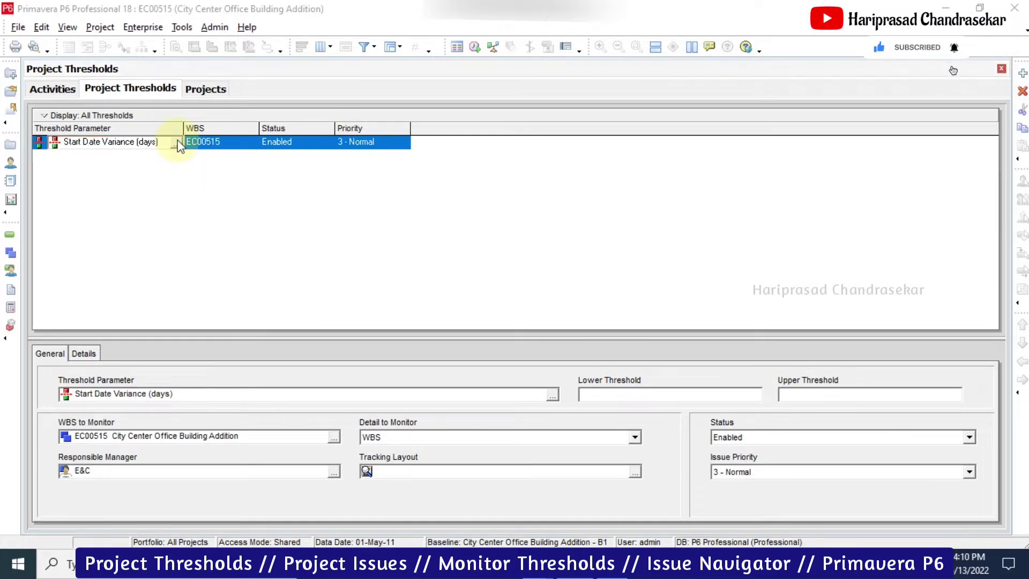
{"action": "left_click", "coordinate": [176, 144]}
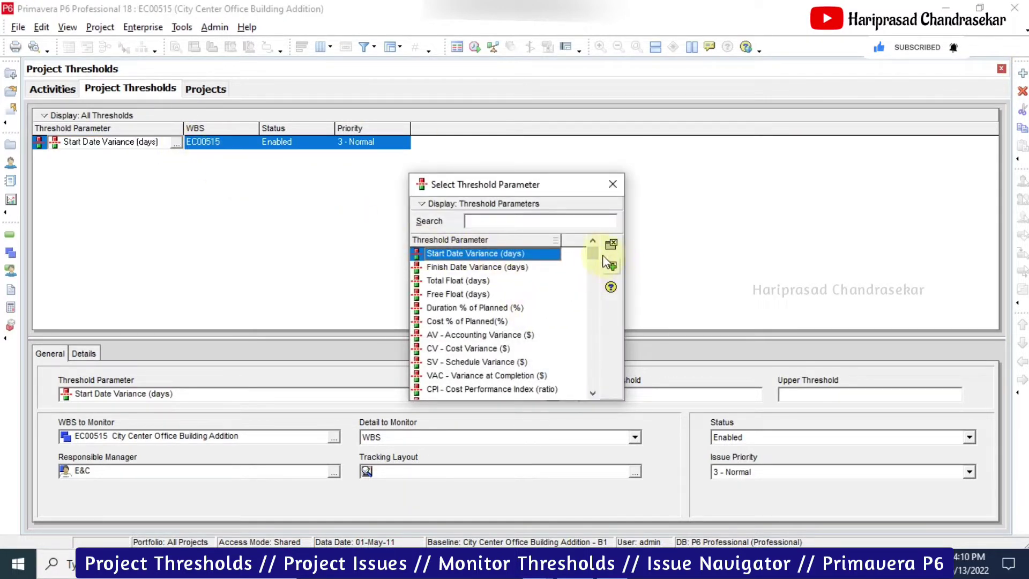
{"action": "mouse_move", "coordinate": [594, 253]}
{"action": "left_mouse_down"}
{"action": "mouse_move", "coordinate": [600, 400]}
{"action": "mouse_move", "coordinate": [581, 239]}
{"action": "left_mouse_up"}
{"action": "left_click", "coordinate": [612, 183]}
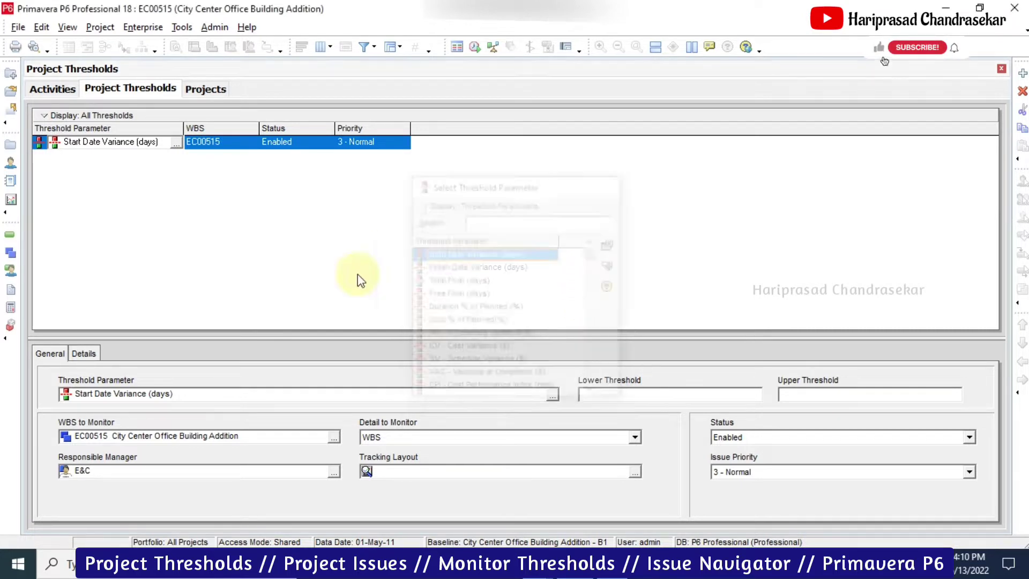
Set the new threshold's parameter to CPI - Cost Performance Index (ratio), with lower threshold 0.5 and upper threshold 1
{"action": "left_click", "coordinate": [550, 395]}
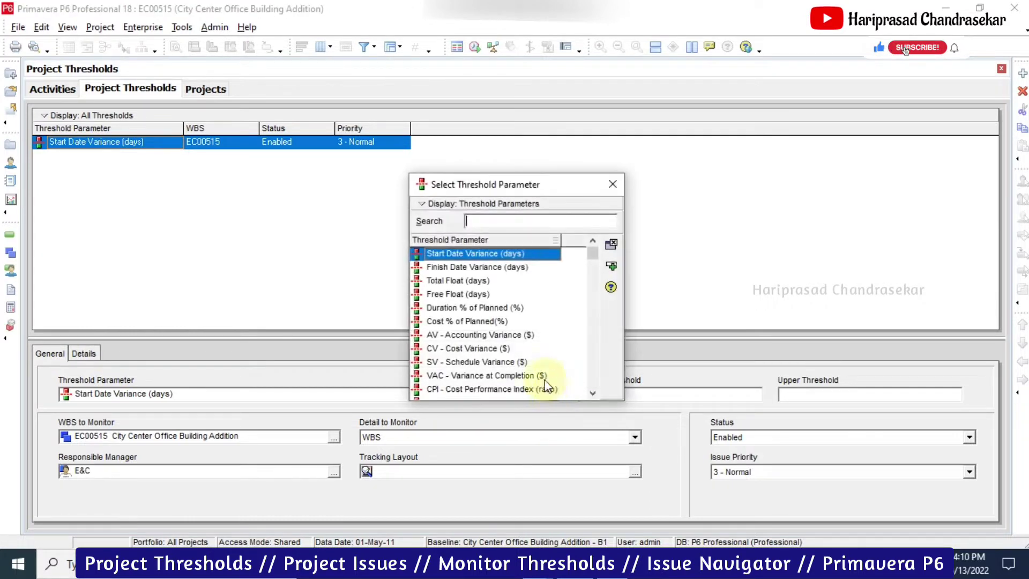
{"action": "double_click", "coordinate": [481, 390]}
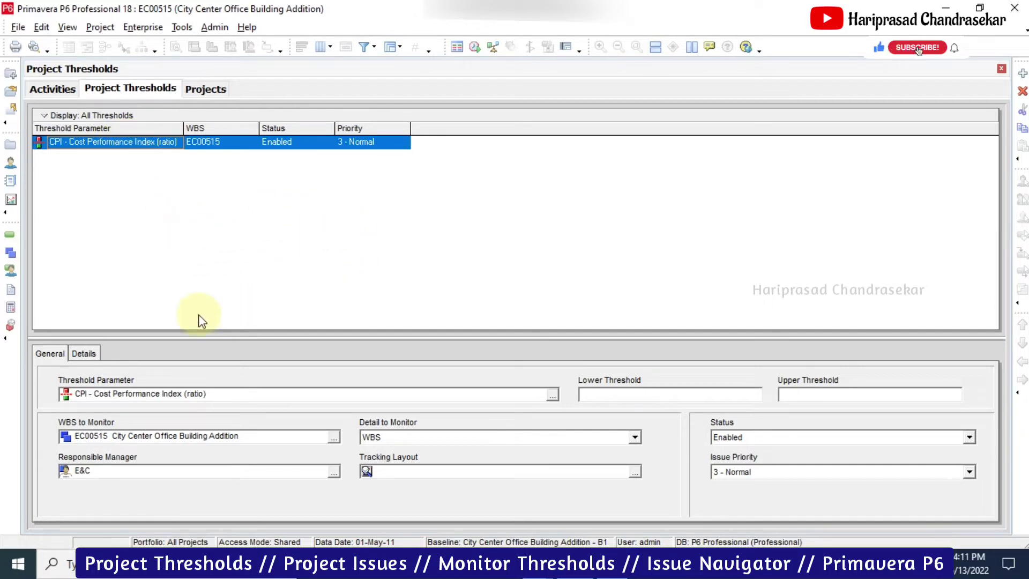
{"action": "left_click", "coordinate": [674, 394]}
{"action": "type", "text": "5"}
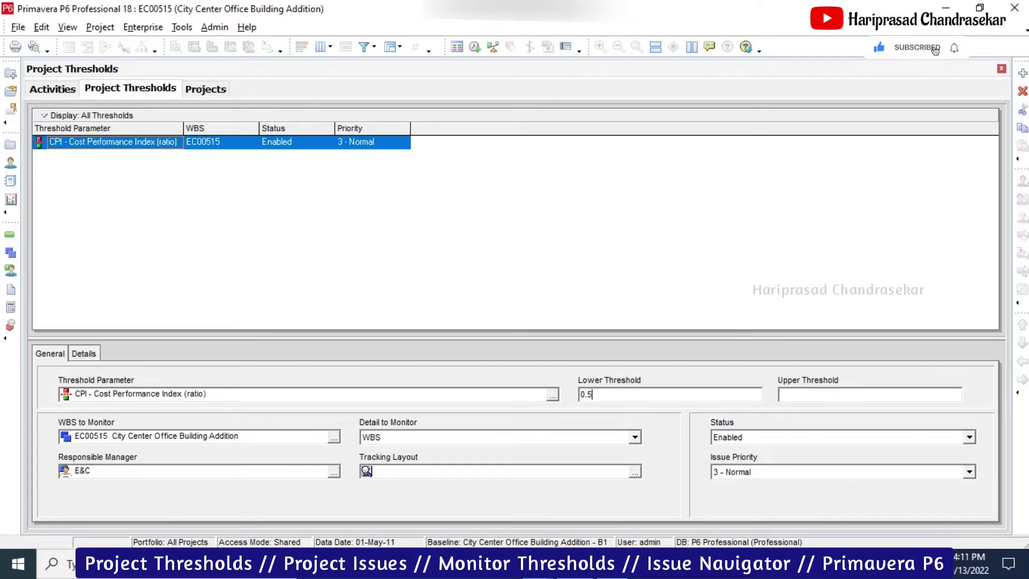
{"action": "left_click", "coordinate": [800, 396]}
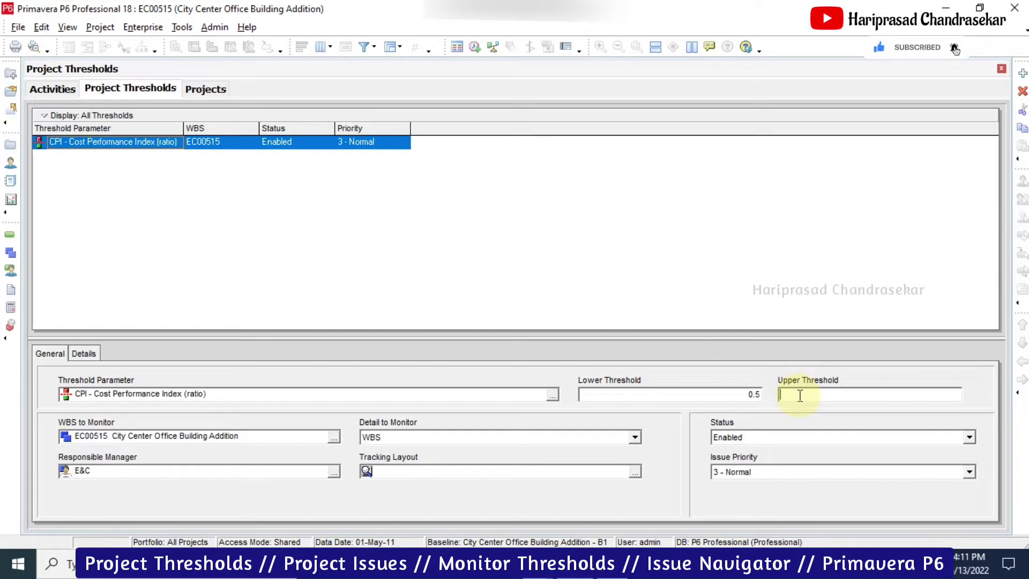
{"action": "type", "text": "1"}
{"action": "left_click", "coordinate": [764, 274]}
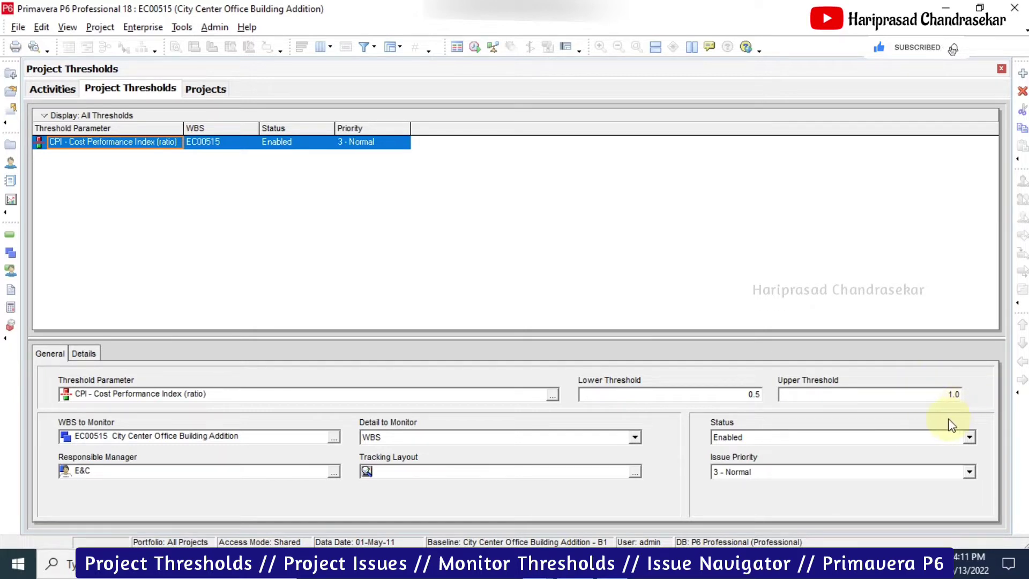
Customize the threshold table's columns by adding Upper Threshold and Lower Threshold to the selected options
{"action": "right_click", "coordinate": [478, 134]}
{"action": "mouse_move", "coordinate": [536, 248]}
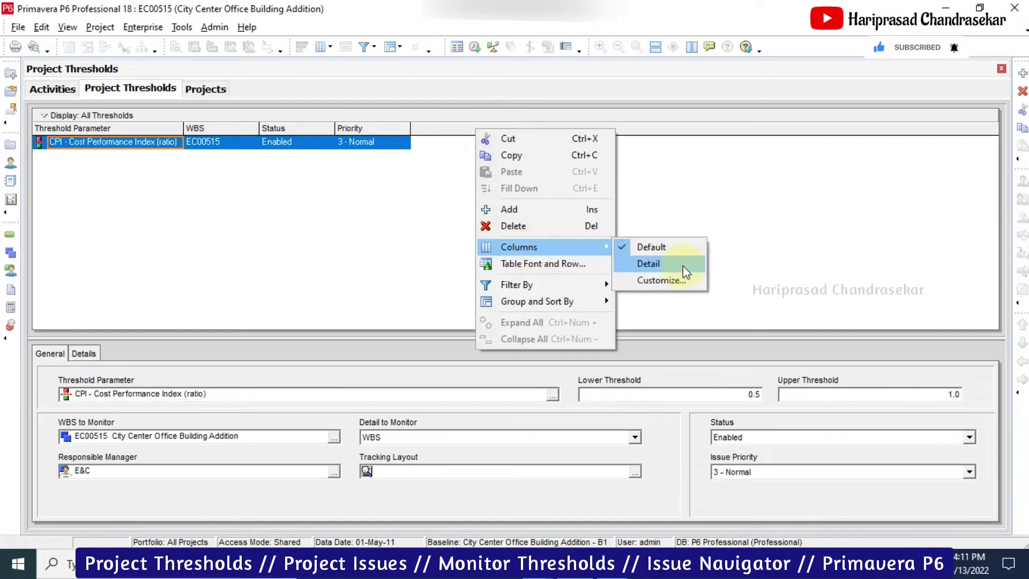
{"action": "left_click", "coordinate": [678, 278]}
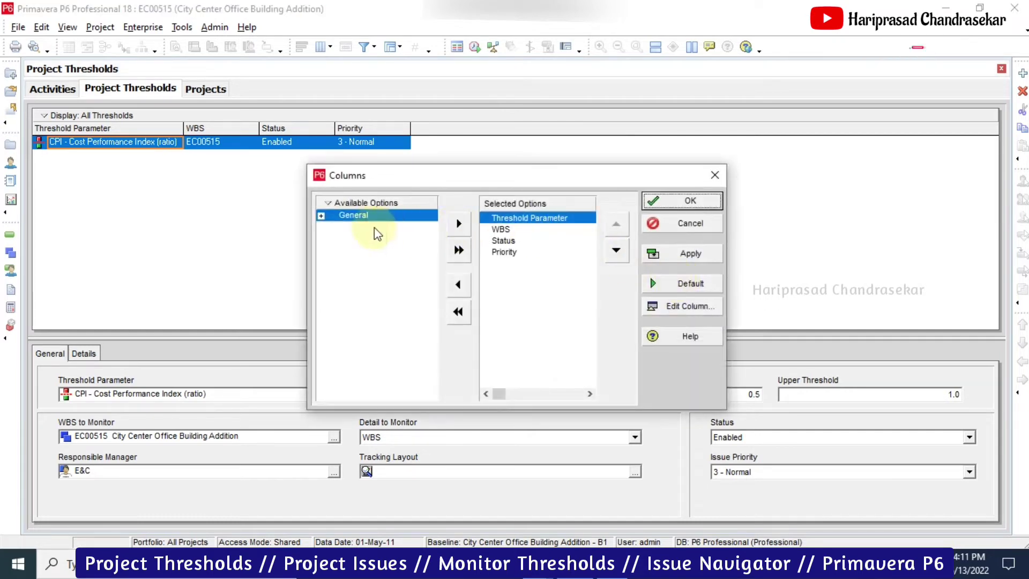
{"action": "left_click", "coordinate": [321, 215]}
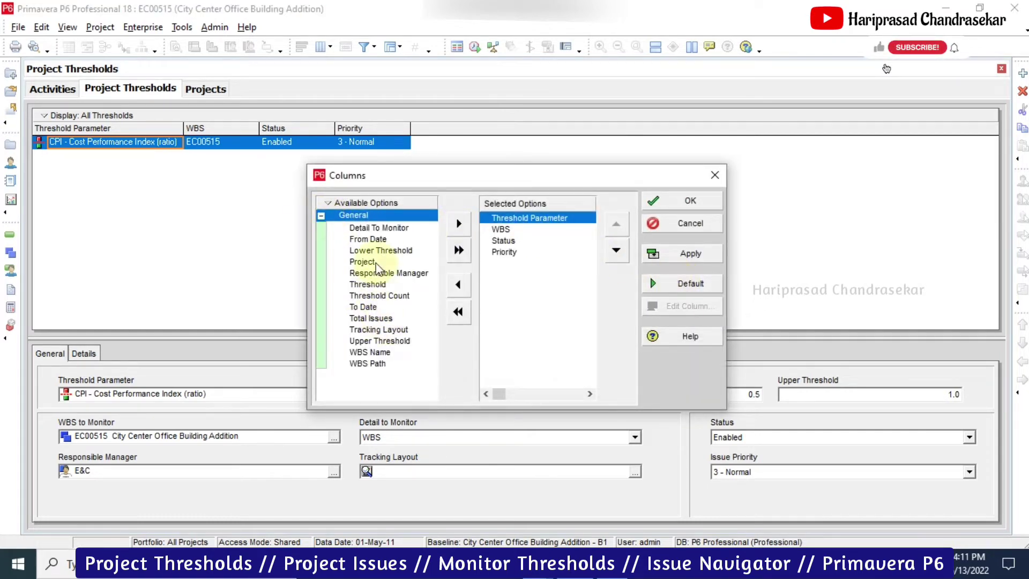
{"action": "left_click", "coordinate": [388, 343]}
{"action": "left_click", "coordinate": [492, 252]}
{"action": "left_click", "coordinate": [457, 224]}
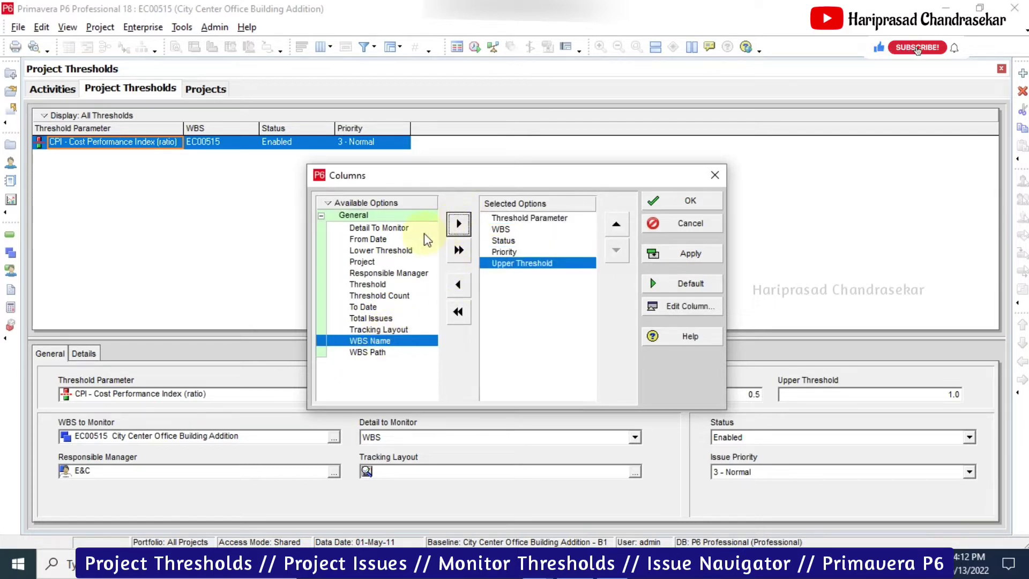
{"action": "left_click", "coordinate": [380, 251]}
{"action": "left_click", "coordinate": [458, 223]}
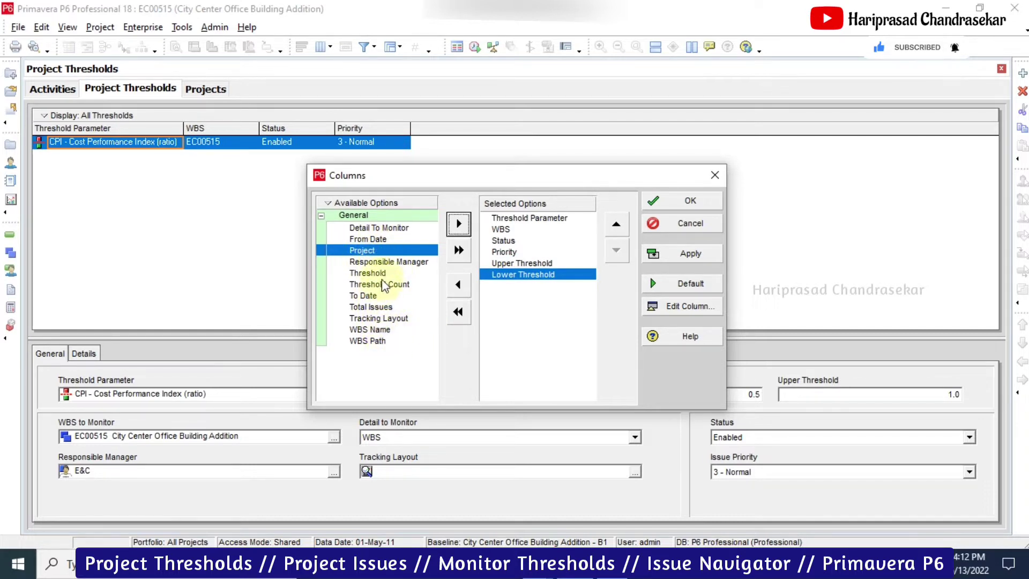
Add Total Issues to the selected columns, apply the column selection, and widen the Total Issues column to fit its heading
{"action": "left_click", "coordinate": [389, 263]}
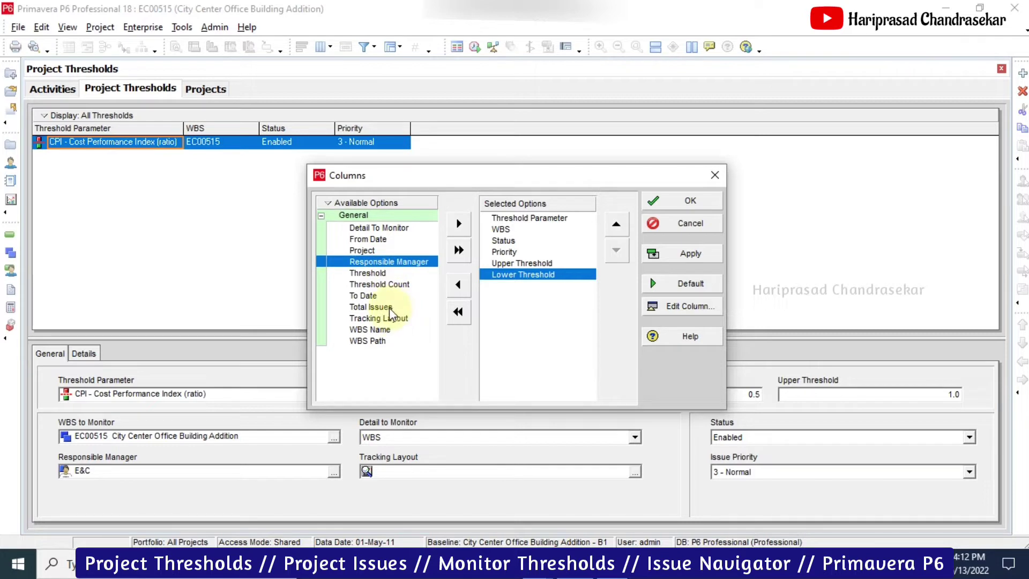
{"action": "left_click", "coordinate": [390, 307]}
{"action": "left_click", "coordinate": [463, 225]}
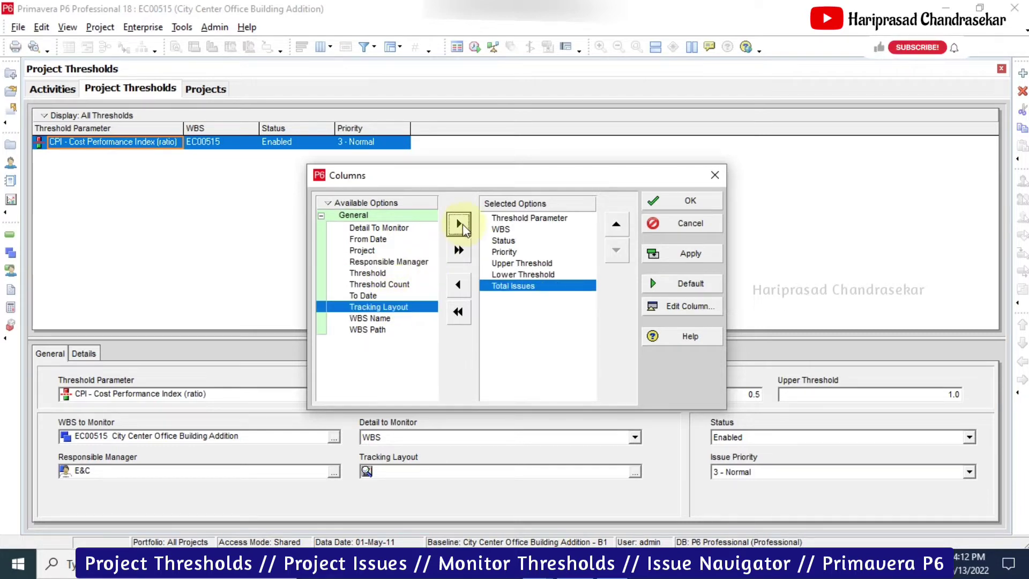
{"action": "left_click", "coordinate": [509, 253]}
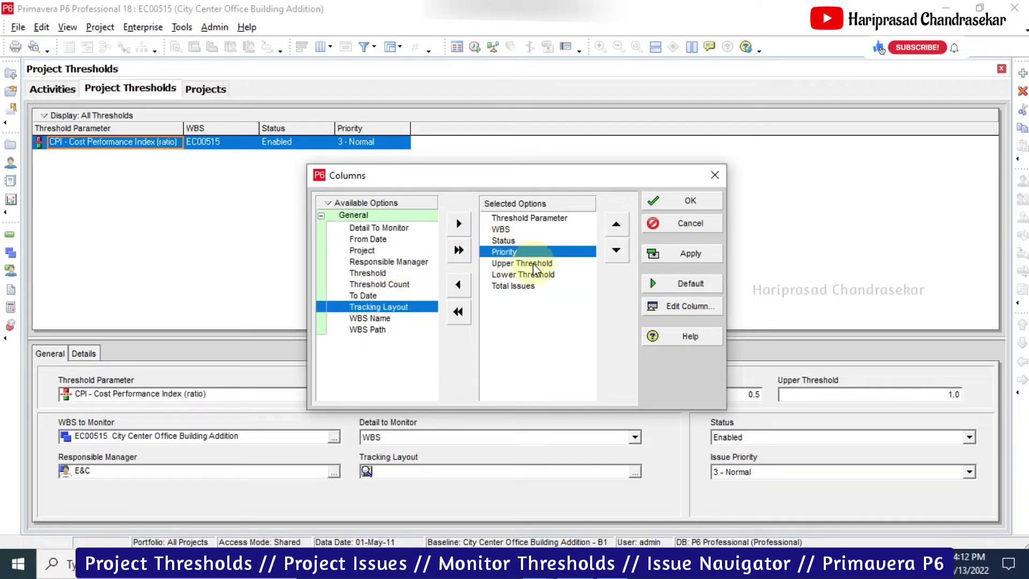
{"action": "left_click", "coordinate": [516, 286]}
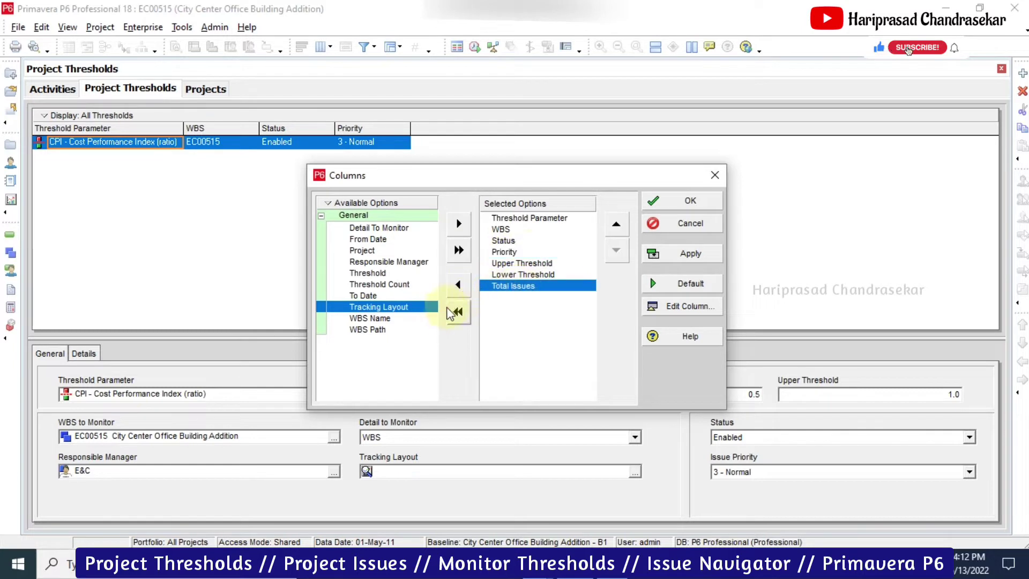
{"action": "left_click", "coordinate": [396, 319]}
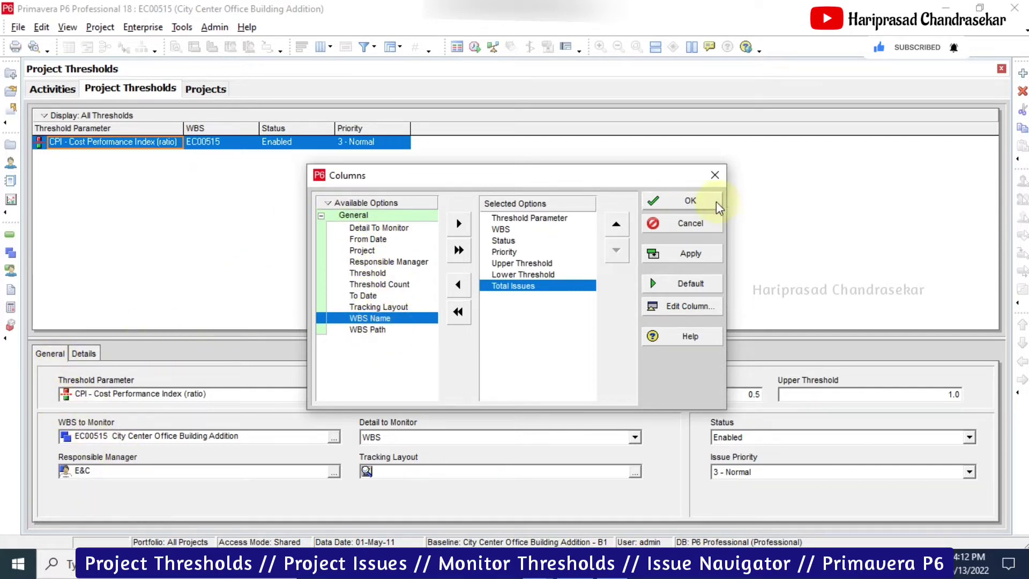
{"action": "left_click", "coordinate": [688, 204]}
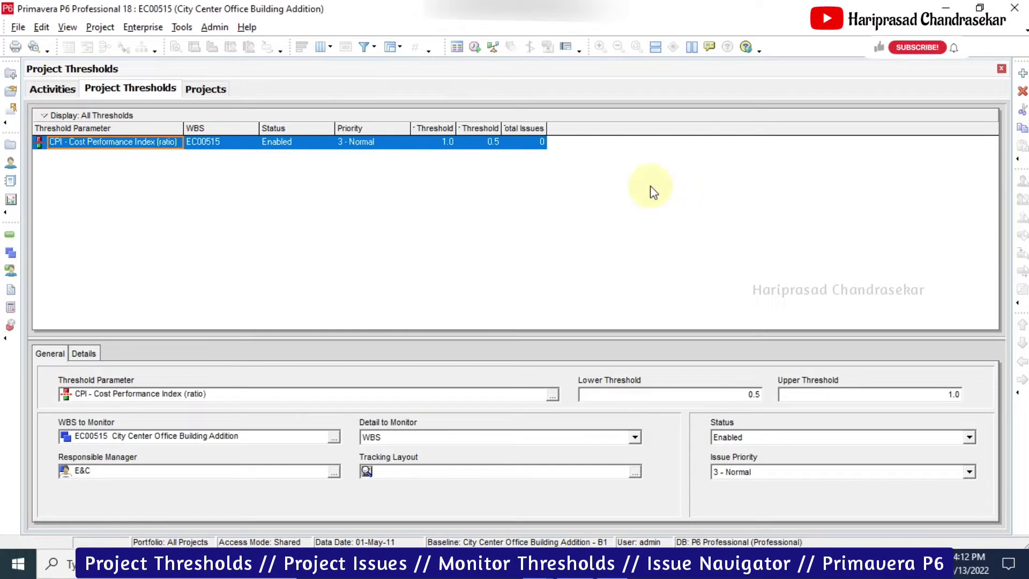
{"action": "left_click_drag", "start_coordinate": [548, 130], "coordinate": [567, 132]}
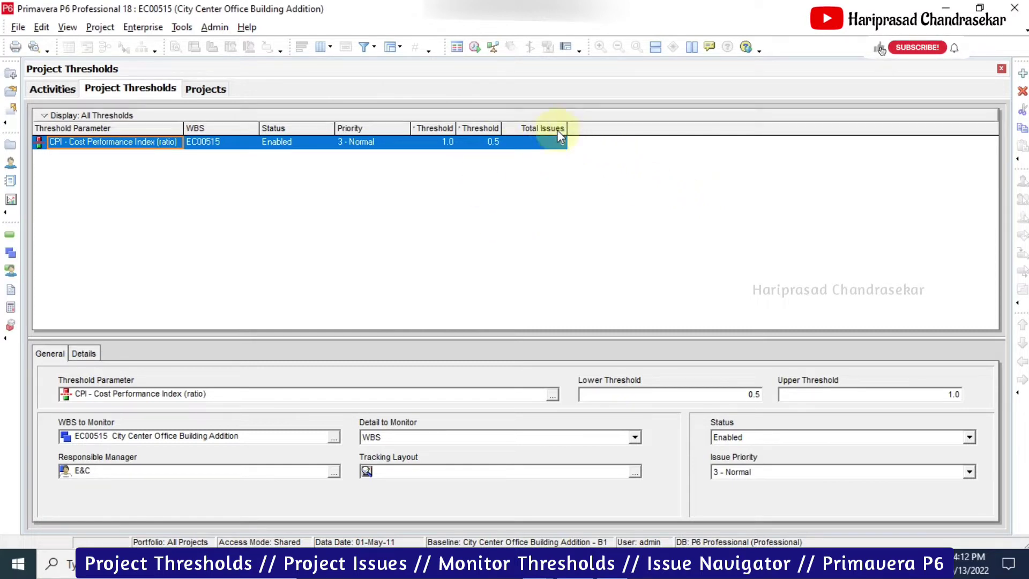
Fit the Upper Threshold and Lower Threshold column widths to their headings and set the threshold's Detail to Monitor to Activity
{"action": "double_click", "coordinate": [454, 127]}
{"action": "double_click", "coordinate": [524, 127]}
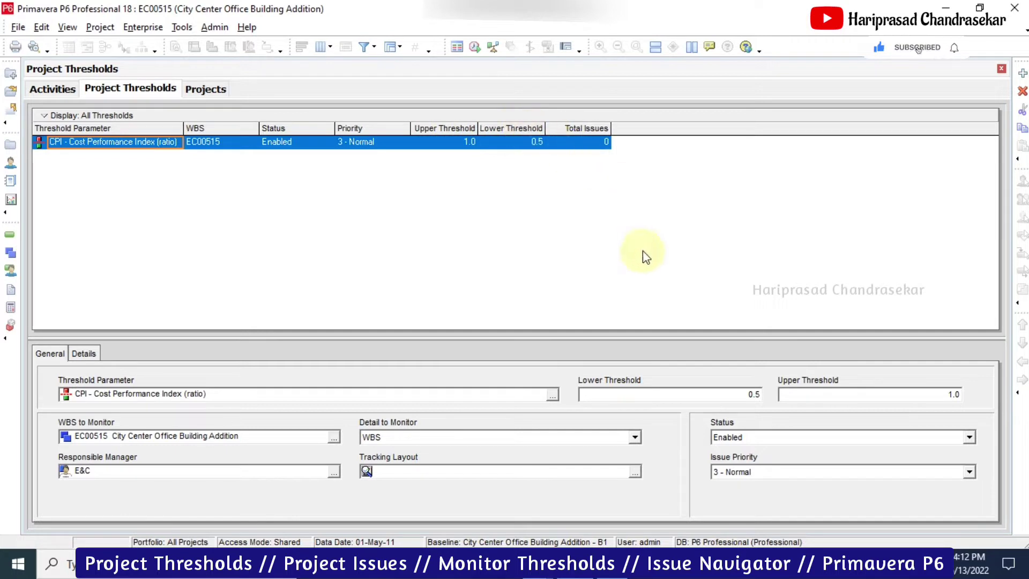
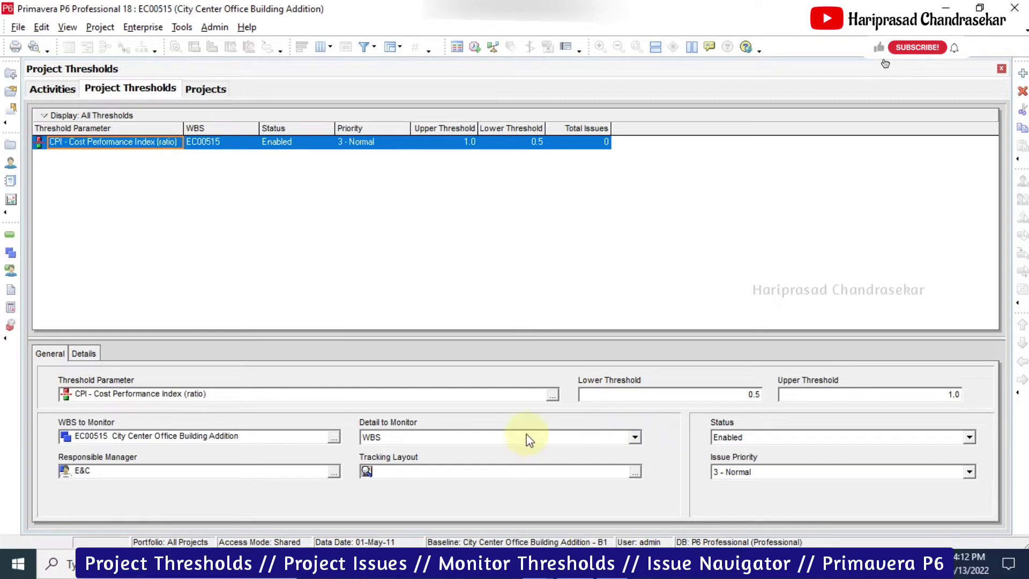
{"action": "left_click", "coordinate": [634, 438]}
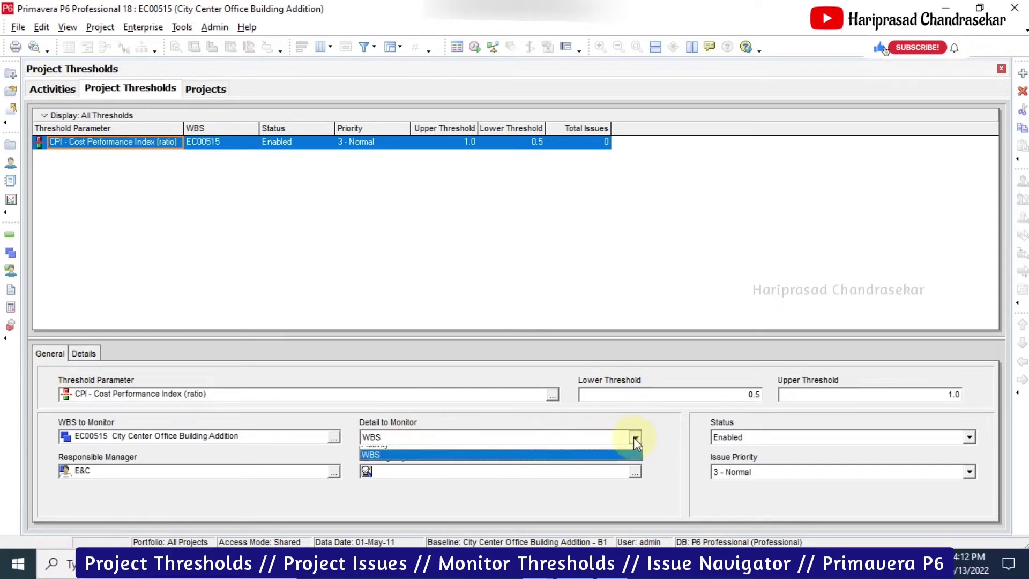
{"action": "left_click", "coordinate": [568, 453]}
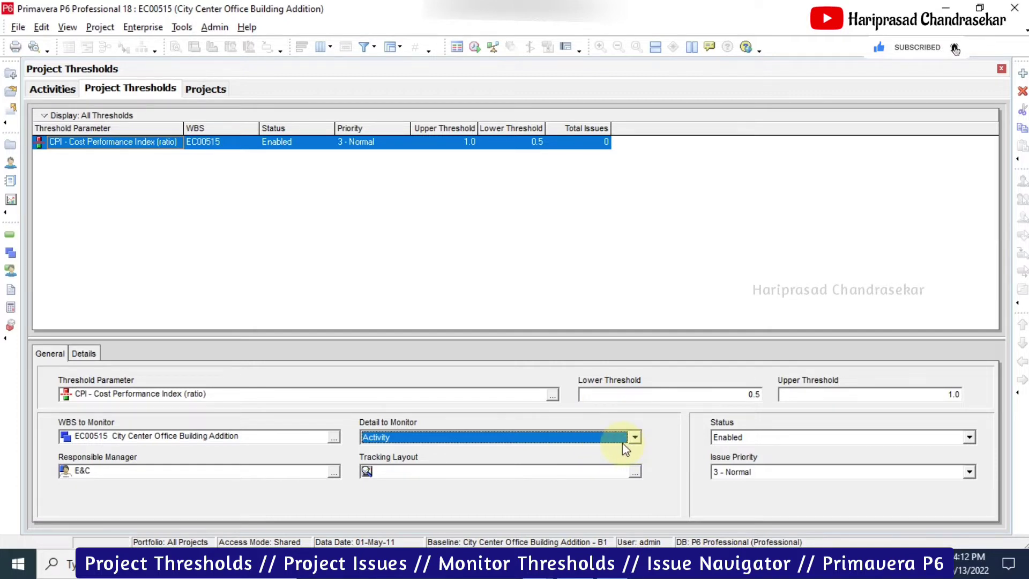
Customize the threshold table's columns by adding Detail To Monitor to the selected options and apply the selection
{"action": "right_click", "coordinate": [655, 129]}
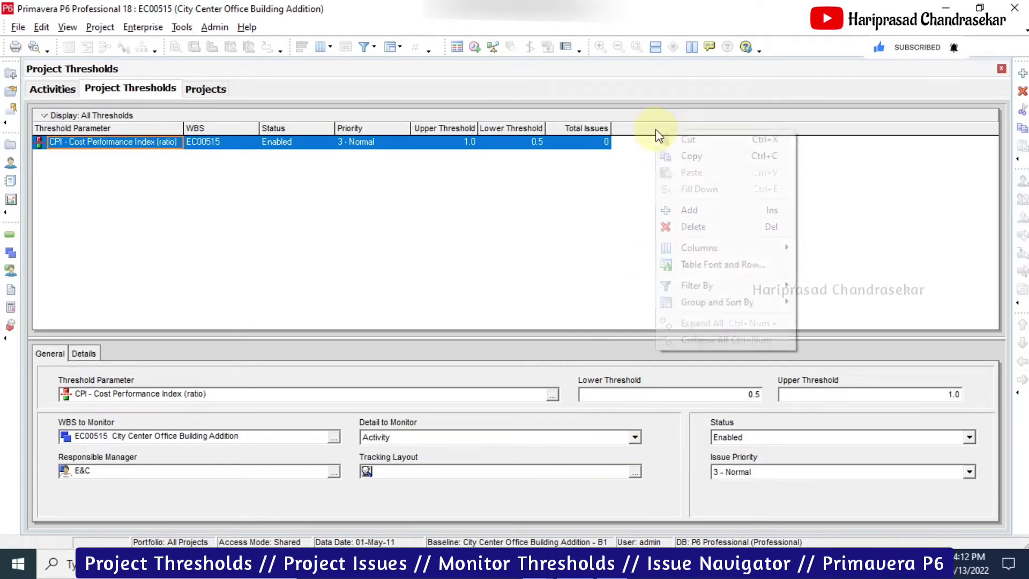
{"action": "mouse_move", "coordinate": [740, 250]}
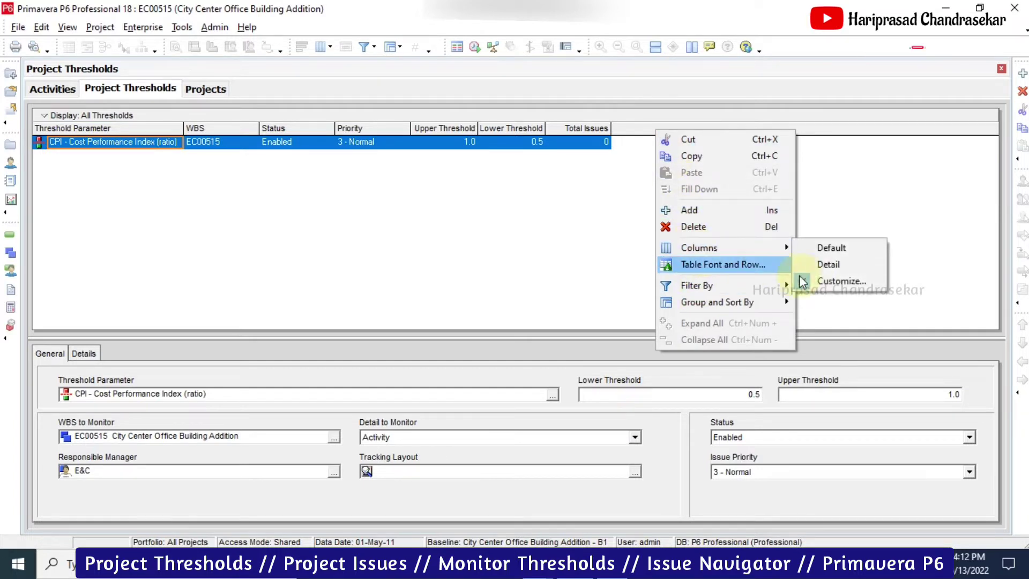
{"action": "left_click", "coordinate": [839, 278]}
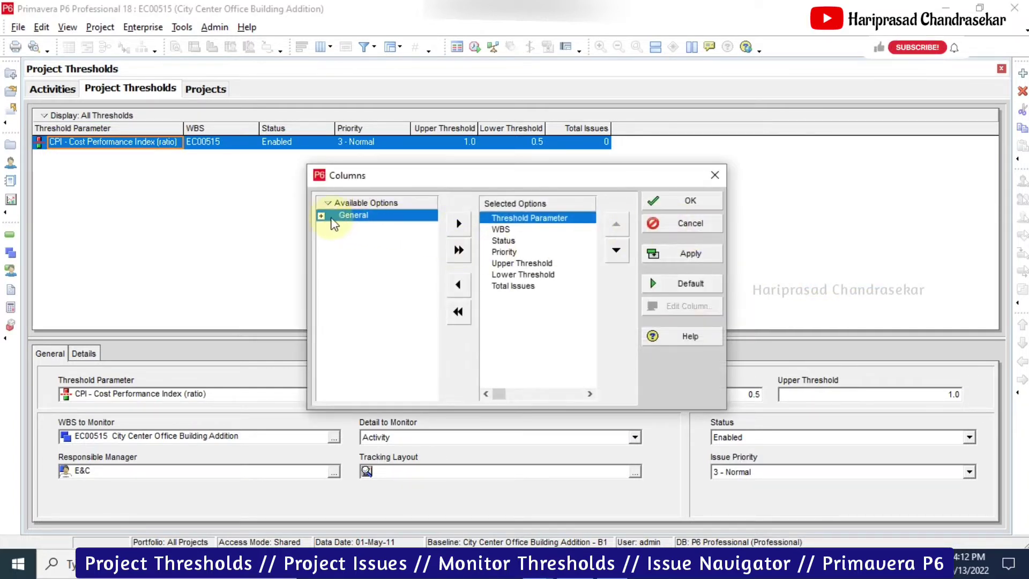
{"action": "left_click", "coordinate": [322, 216]}
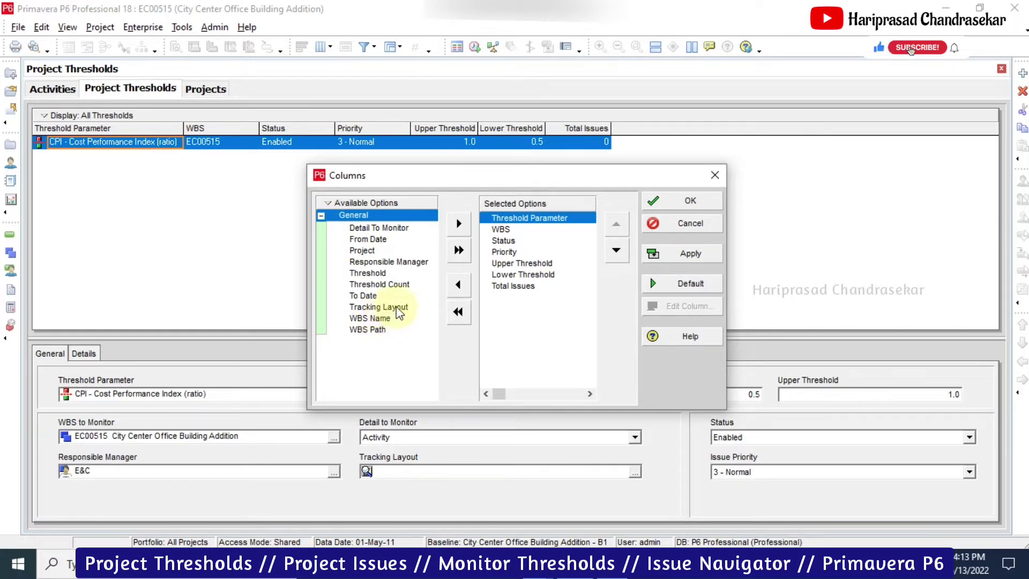
{"action": "left_click", "coordinate": [395, 239]}
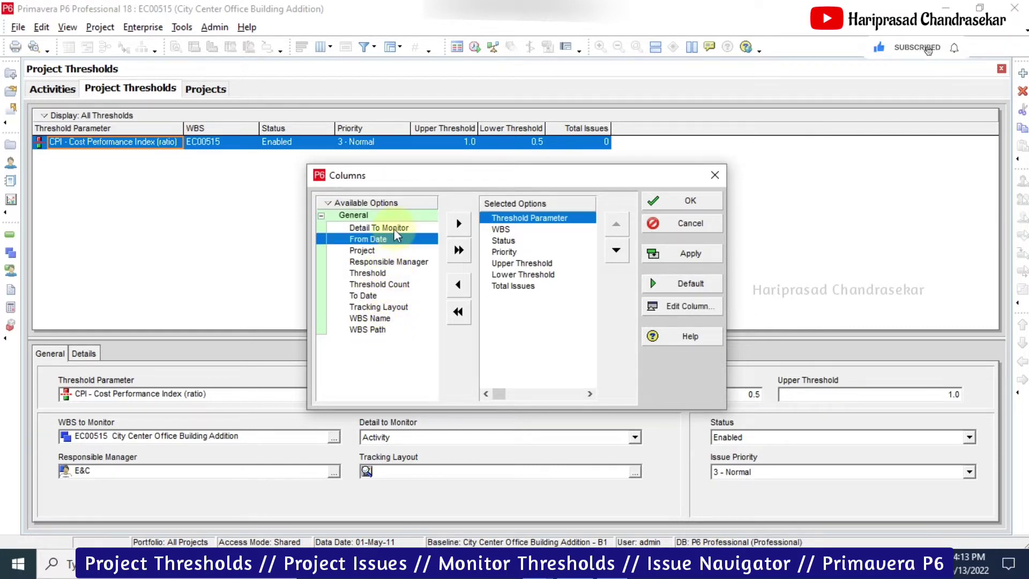
{"action": "left_click", "coordinate": [394, 227]}
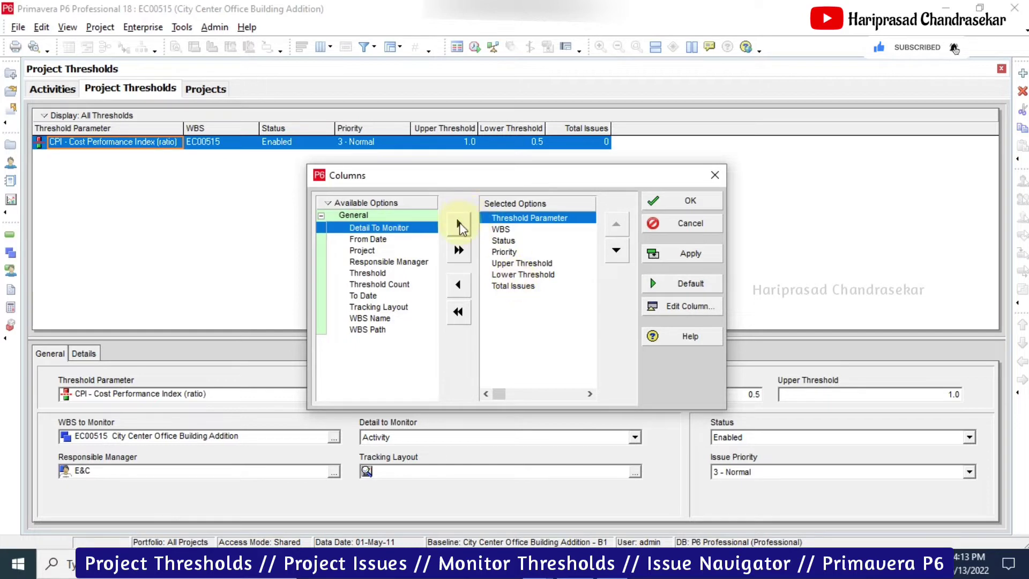
{"action": "left_click", "coordinate": [458, 223]}
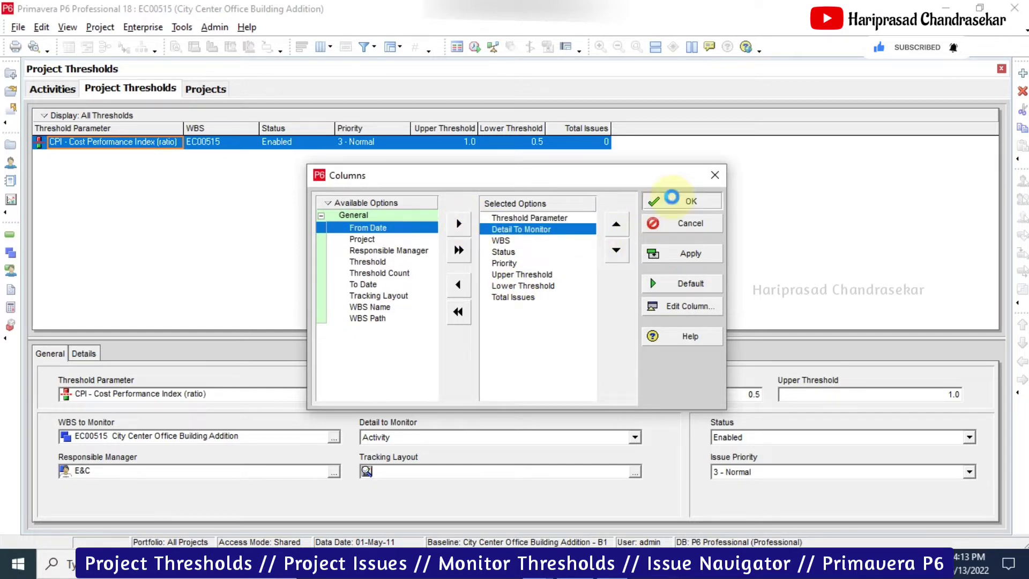
{"action": "left_click", "coordinate": [677, 202]}
Review the Detail To Monitor choices in the CPI threshold's table row without changing the selection
{"action": "left_click", "coordinate": [240, 142]}
{"action": "left_click", "coordinate": [244, 143]}
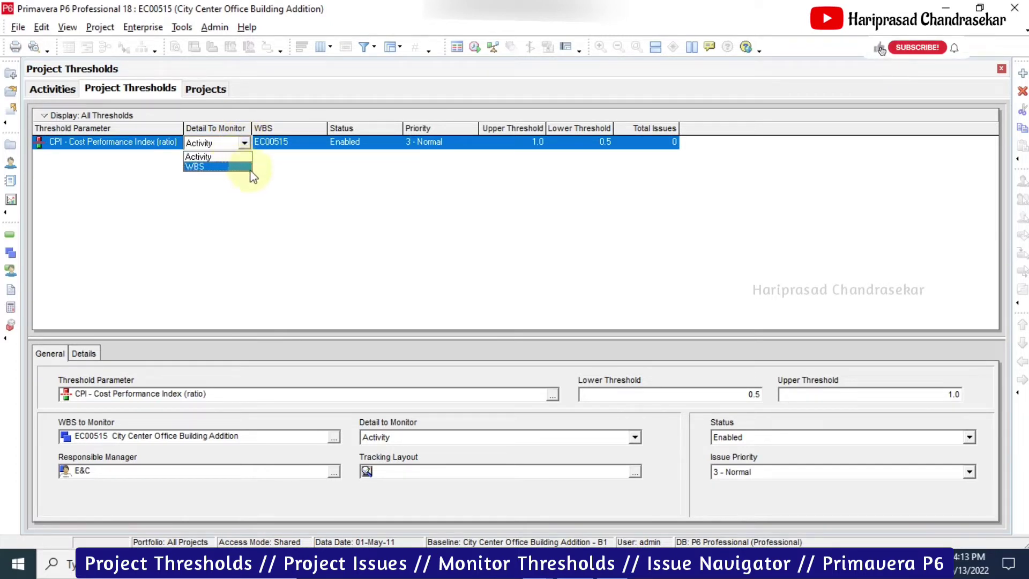
{"action": "left_click", "coordinate": [271, 195]}
Review the available WBS elements for the threshold and select the project-level EC00515 as its WBS
{"action": "left_click", "coordinate": [326, 142]}
{"action": "double_click", "coordinate": [324, 144]}
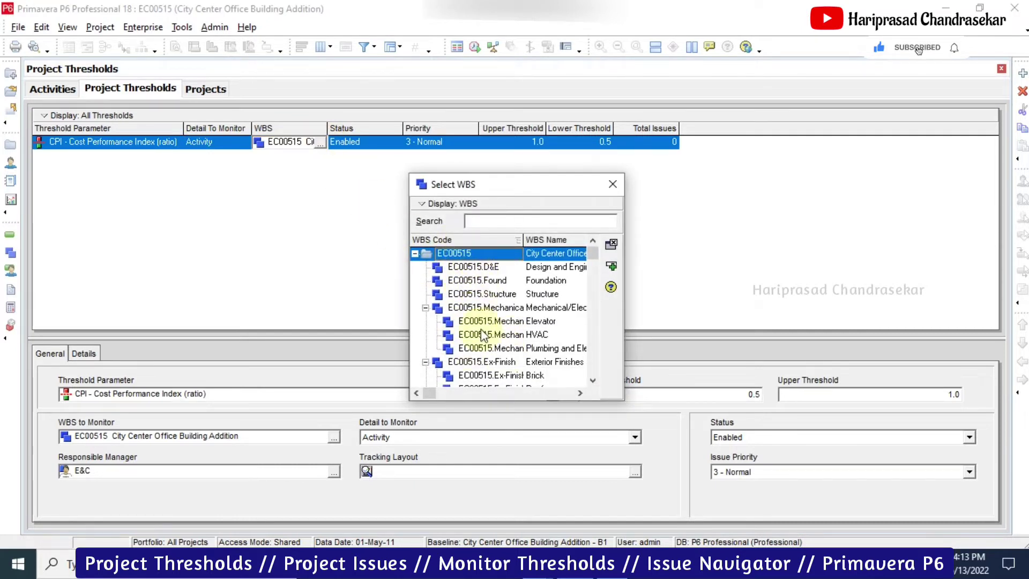
{"action": "left_click", "coordinate": [611, 185]}
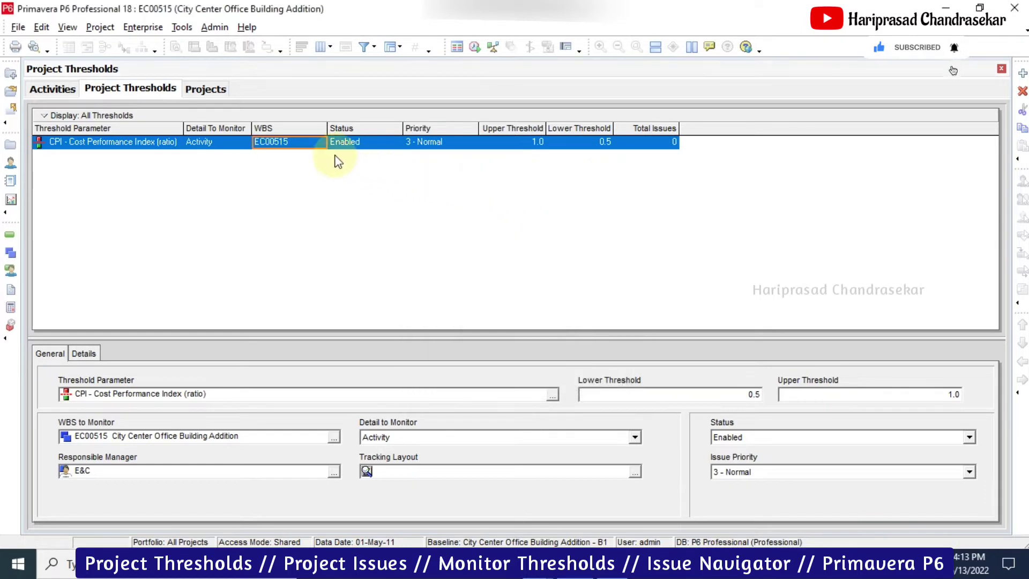
{"action": "left_click", "coordinate": [321, 143]}
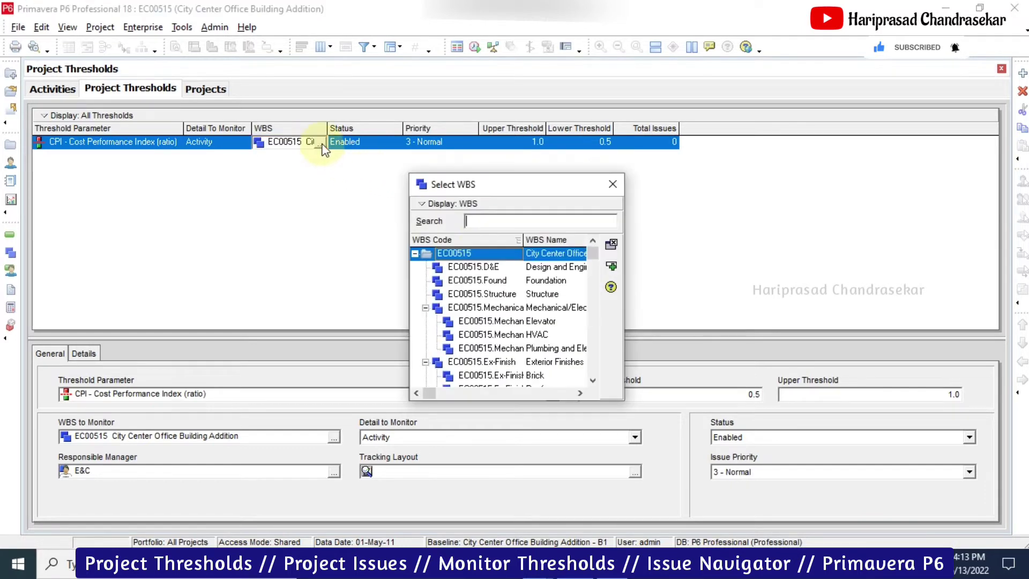
{"action": "double_click", "coordinate": [511, 256]}
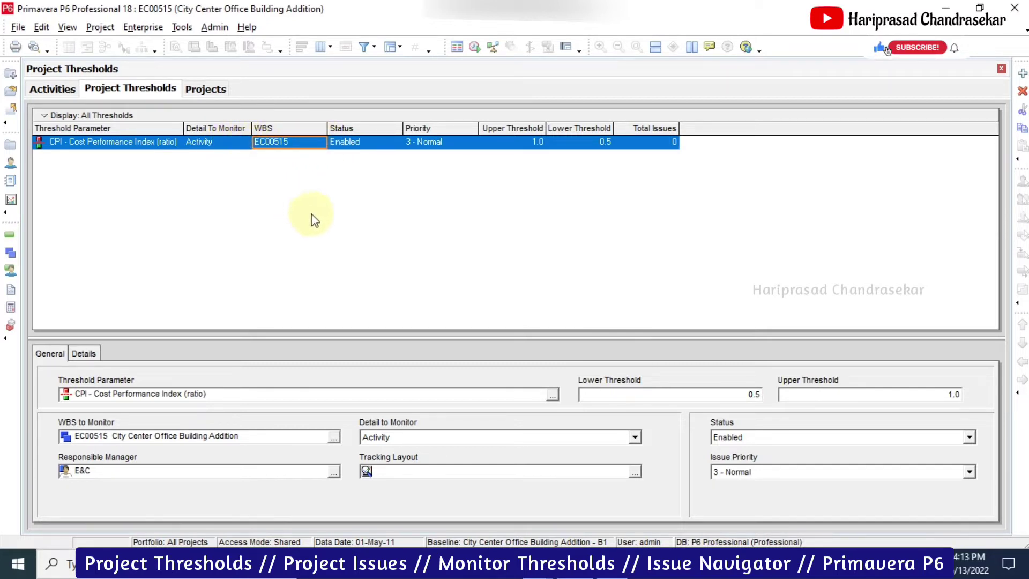
Assign the Earned Value tracking layout to the threshold and set its responsible manager to GM Civil
{"action": "left_click", "coordinate": [638, 473]}
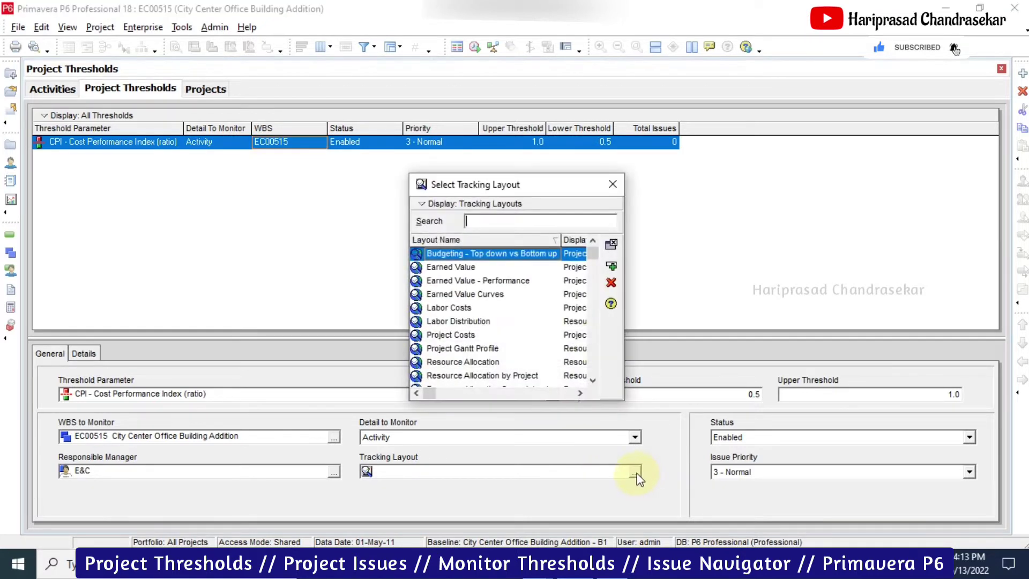
{"action": "double_click", "coordinate": [462, 268]}
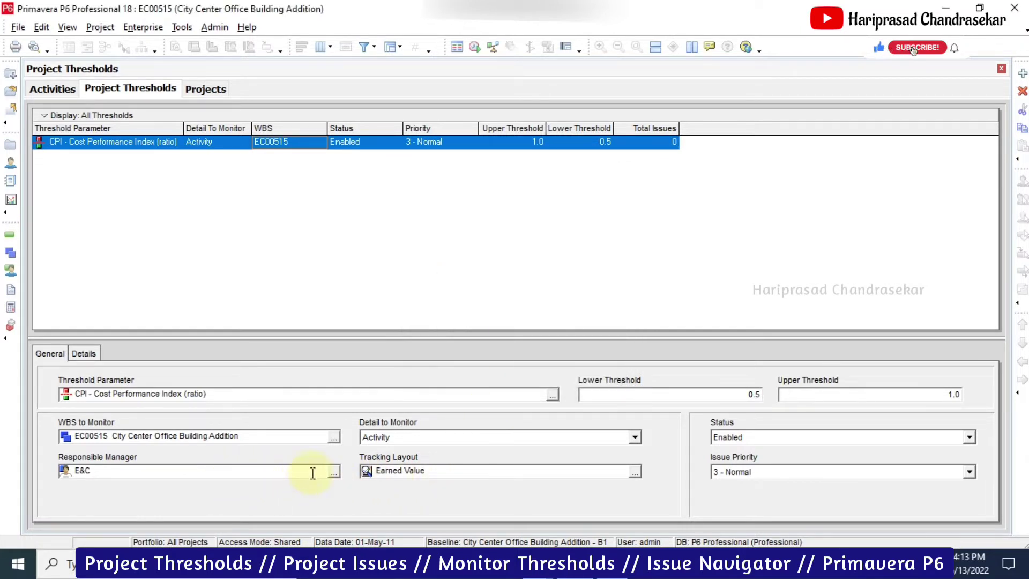
{"action": "left_click", "coordinate": [334, 471]}
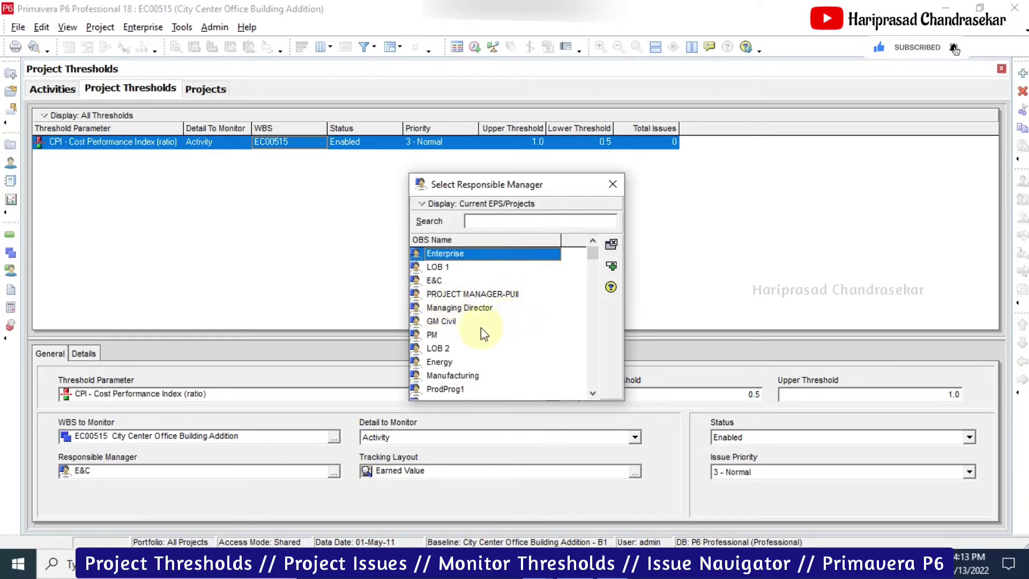
{"action": "double_click", "coordinate": [446, 320]}
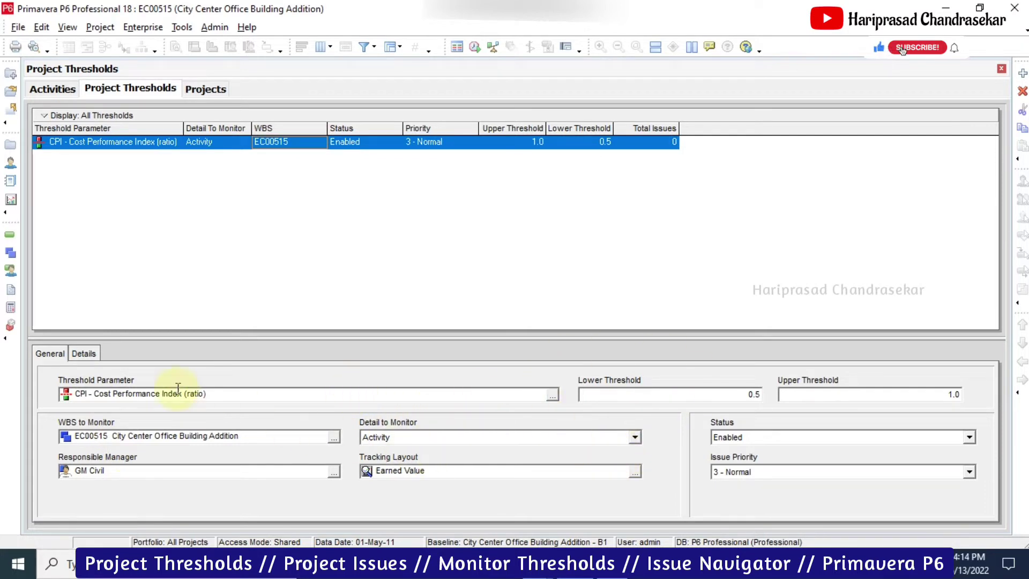
Set the threshold's monitor time window from PS - Earliest Project Start to DD - Earliest Data Date
{"action": "left_click", "coordinate": [83, 353]}
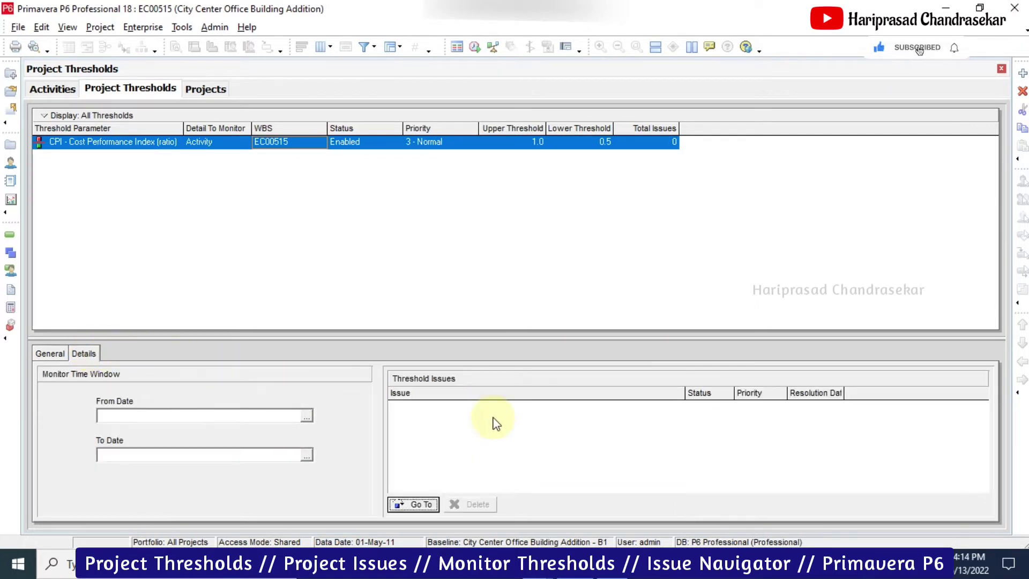
{"action": "left_click", "coordinate": [307, 417]}
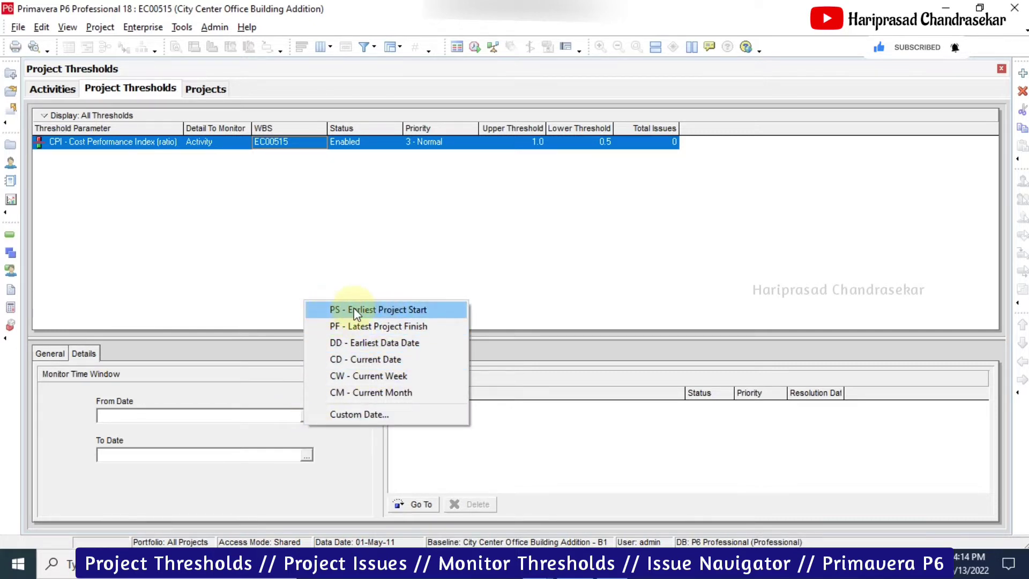
{"action": "left_click", "coordinate": [395, 311]}
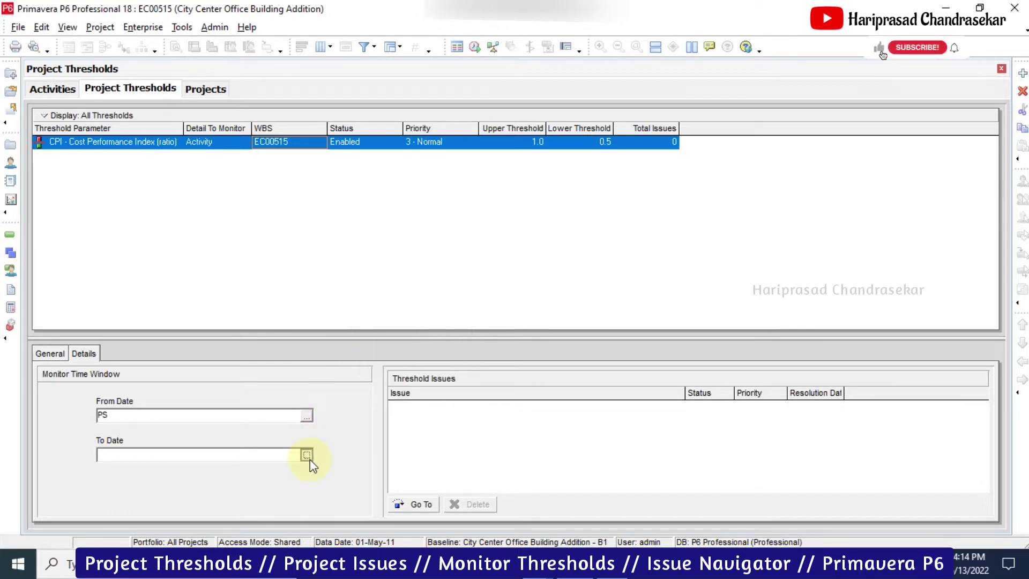
{"action": "left_click", "coordinate": [307, 455]}
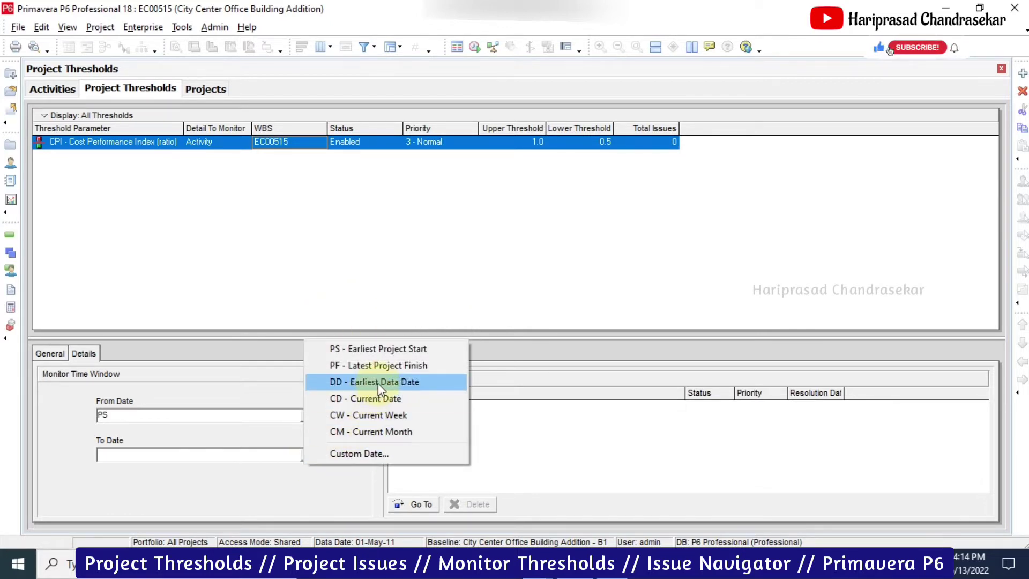
{"action": "left_click", "coordinate": [416, 382]}
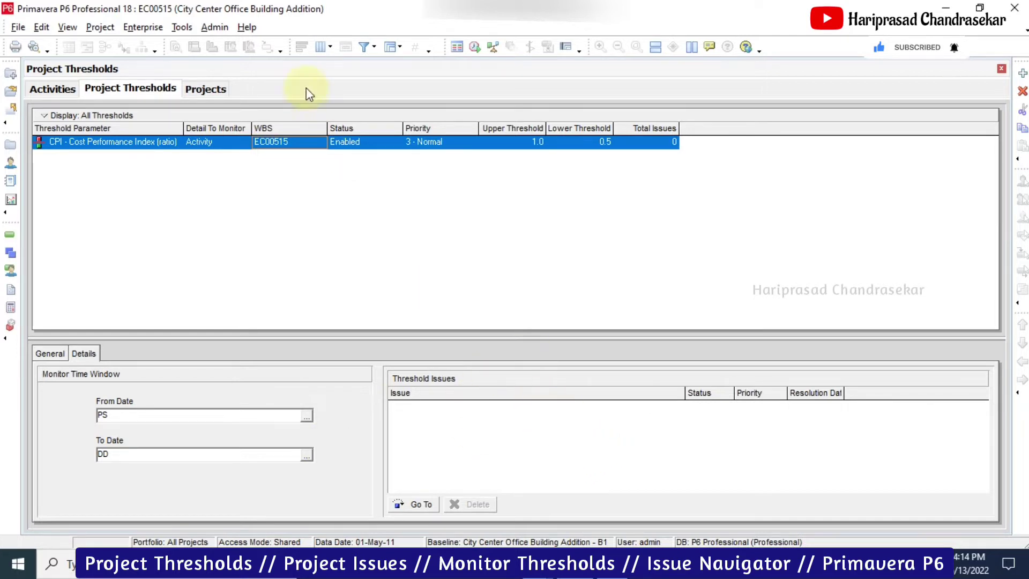
Monitor the project's thresholds using the original threshold monitor windows to generate issues, and acknowledge the completion message
{"action": "left_click", "coordinate": [182, 27]}
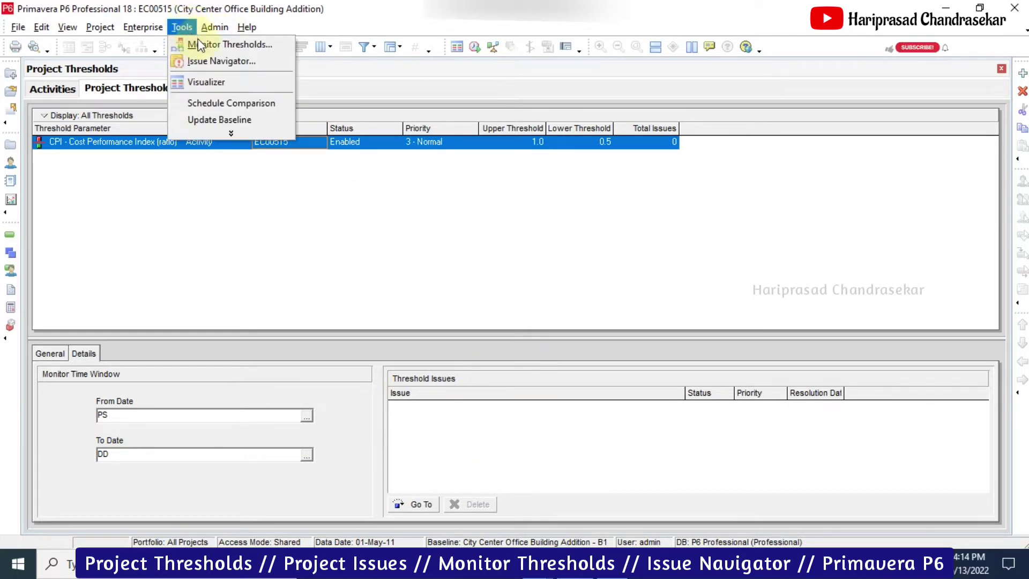
{"action": "left_click", "coordinate": [228, 134]}
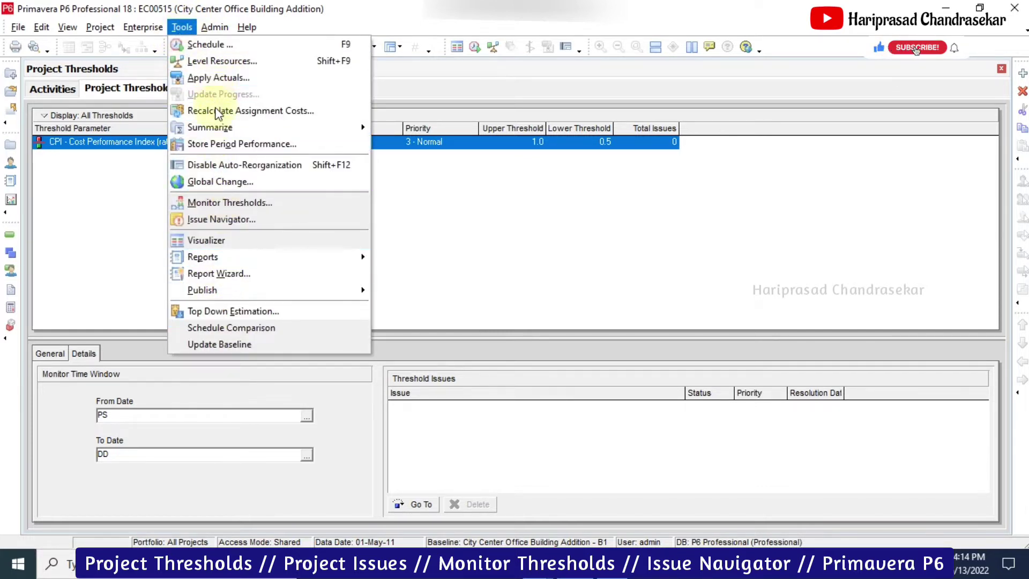
{"action": "left_click", "coordinate": [222, 202]}
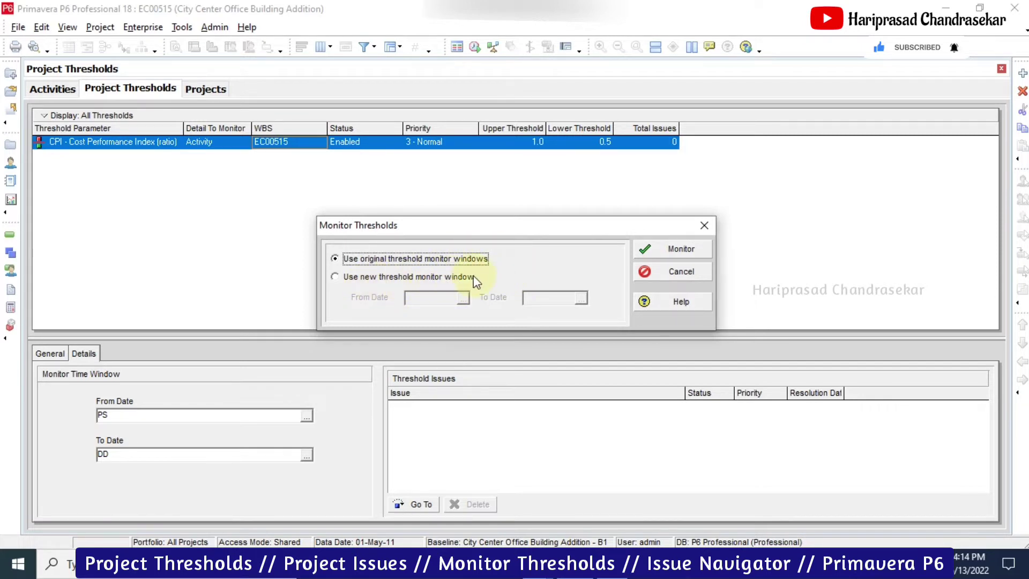
{"action": "left_click", "coordinate": [358, 275]}
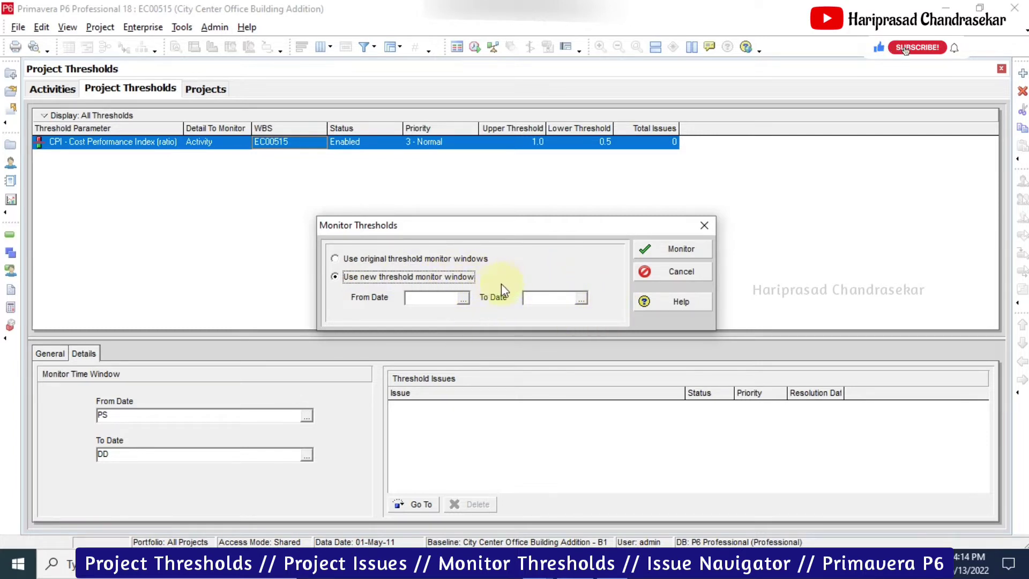
{"action": "left_click", "coordinate": [401, 259]}
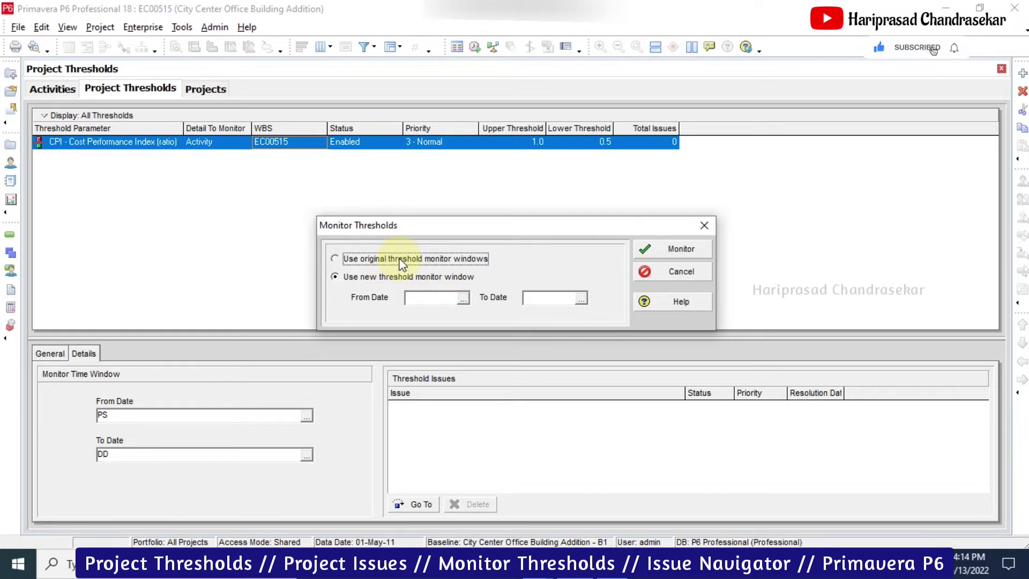
{"action": "left_click", "coordinate": [679, 256]}
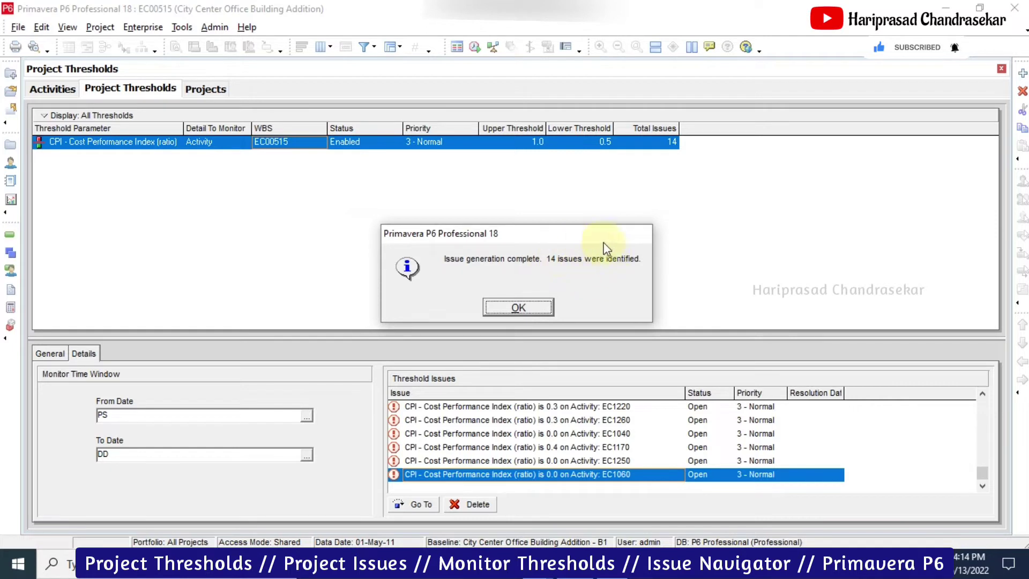
{"action": "left_click", "coordinate": [529, 307]}
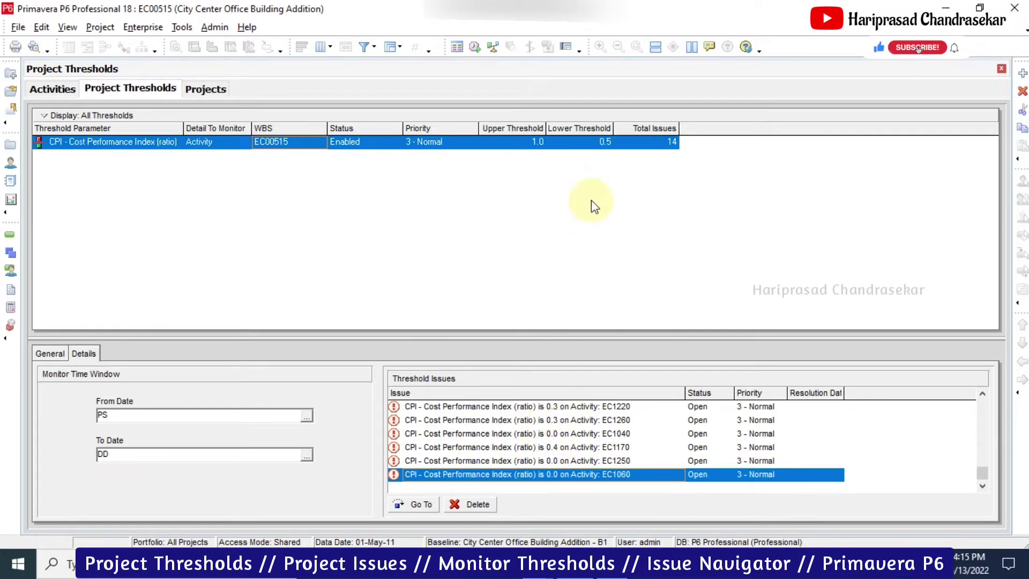
Examine the CPI values and activities of the generated issues in the threshold's issue list
{"action": "left_click", "coordinate": [554, 410]}
{"action": "left_click", "coordinate": [554, 448]}
{"action": "left_click", "coordinate": [555, 461]}
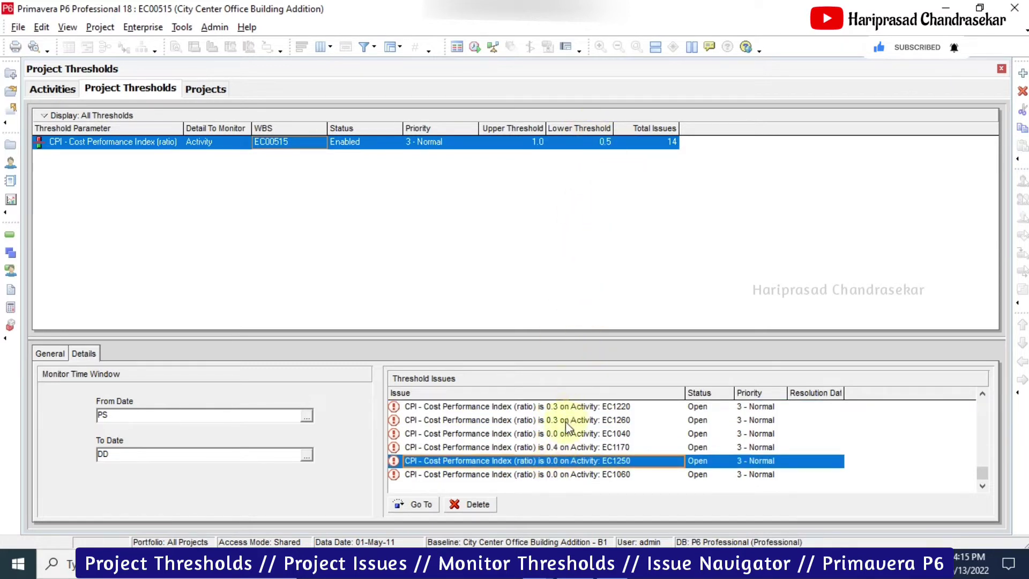
{"action": "scroll", "coordinate": [564, 435], "scroll_direction": "up", "scroll_amount": 2}
{"action": "scroll", "coordinate": [564, 435], "scroll_direction": "up", "scroll_amount": 1}
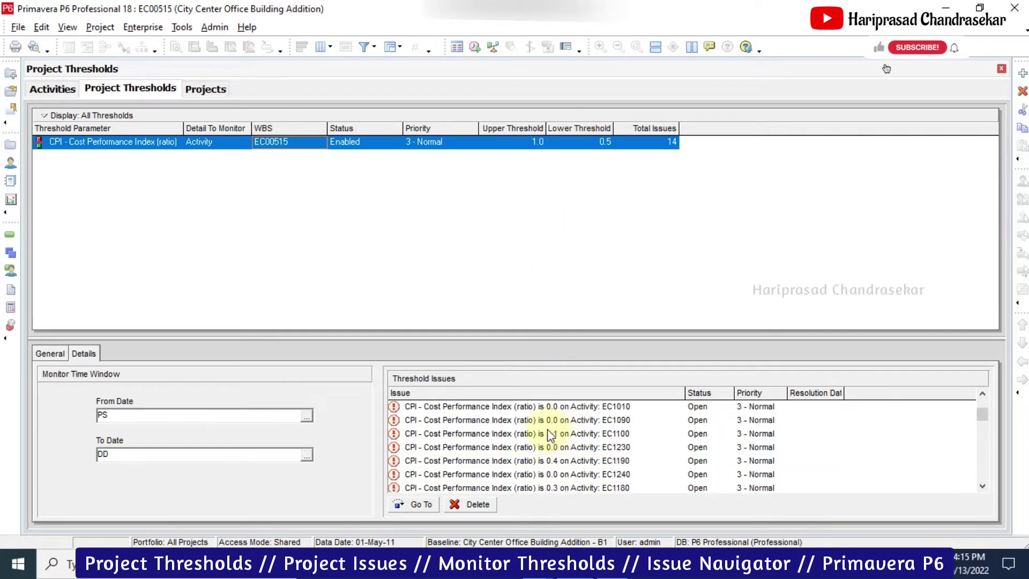
{"action": "scroll", "coordinate": [571, 441], "scroll_direction": "up", "scroll_amount": 1}
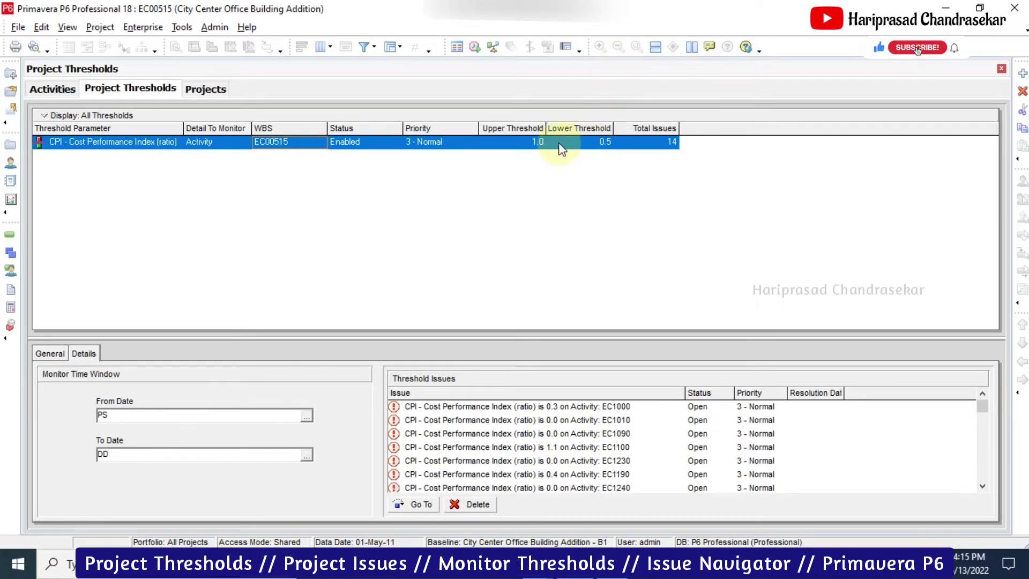
Review the final entries in the threshold's issue list, selecting the issue for activity EC1250
{"action": "scroll", "coordinate": [568, 437], "scroll_direction": "down", "scroll_amount": 4}
{"action": "scroll", "coordinate": [566, 439], "scroll_direction": "down", "scroll_amount": 4}
{"action": "left_click", "coordinate": [561, 459]}
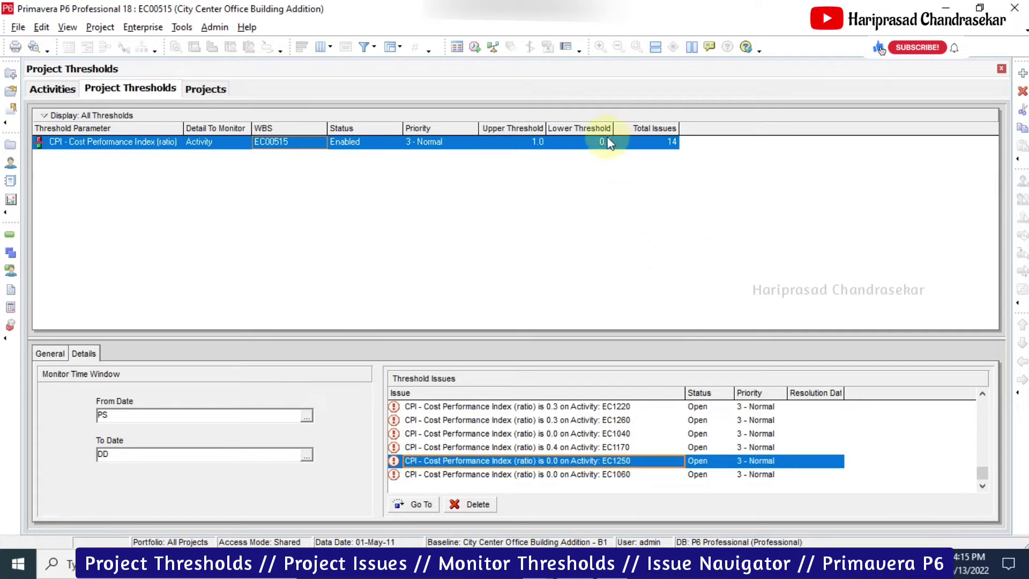
Customize the threshold table's columns so that Lower Threshold comes before Upper Threshold
{"action": "left_click", "coordinate": [558, 131]}
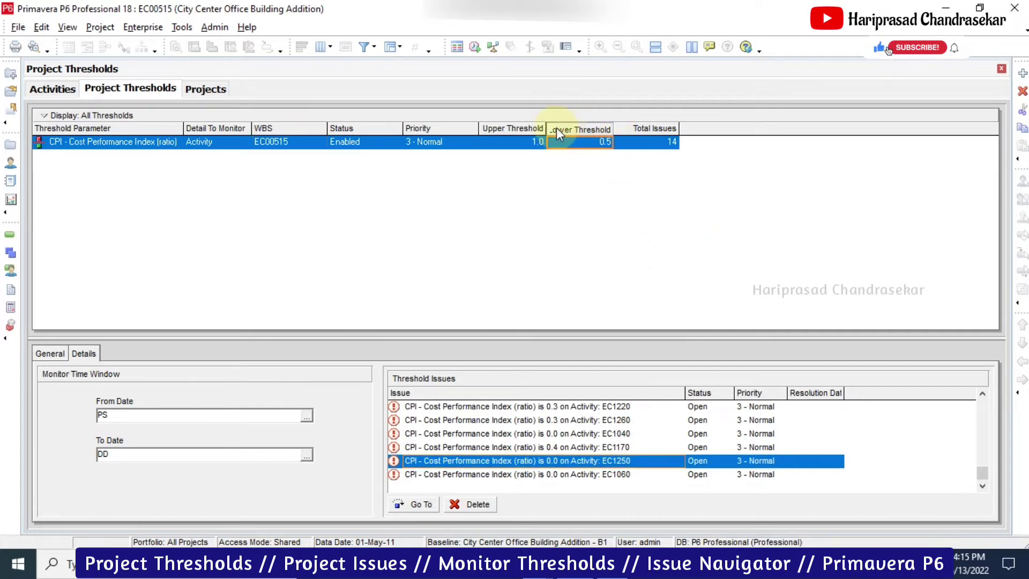
{"action": "right_click", "coordinate": [593, 128]}
{"action": "mouse_move", "coordinate": [676, 250]}
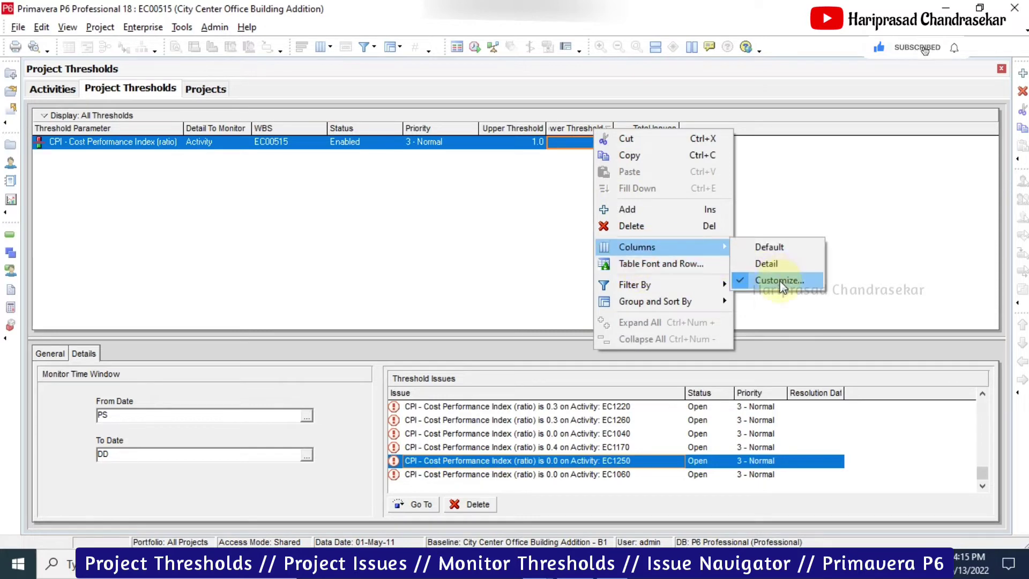
{"action": "left_click", "coordinate": [739, 281]}
{"action": "left_click", "coordinate": [552, 275]}
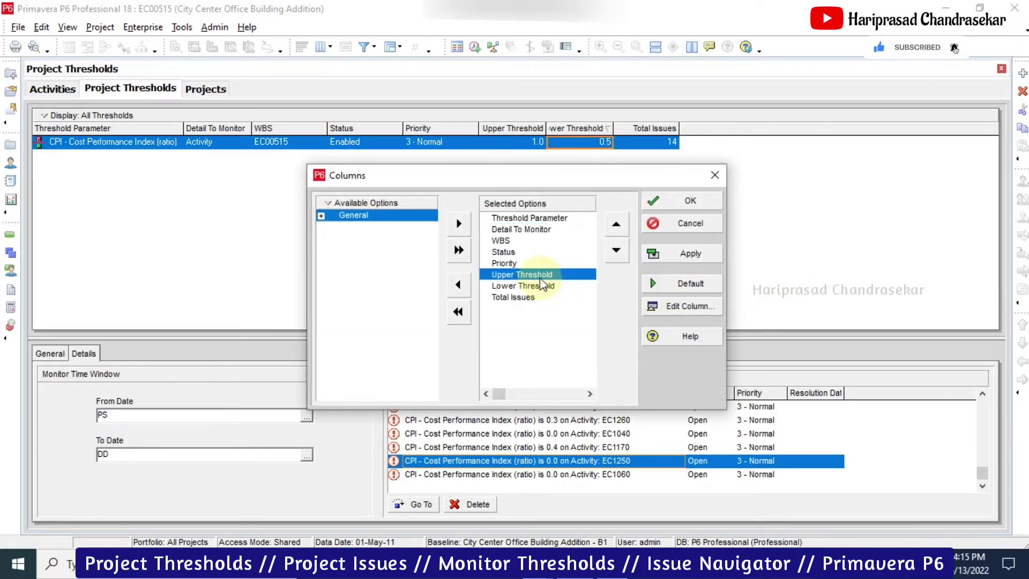
{"action": "left_click", "coordinate": [616, 250]}
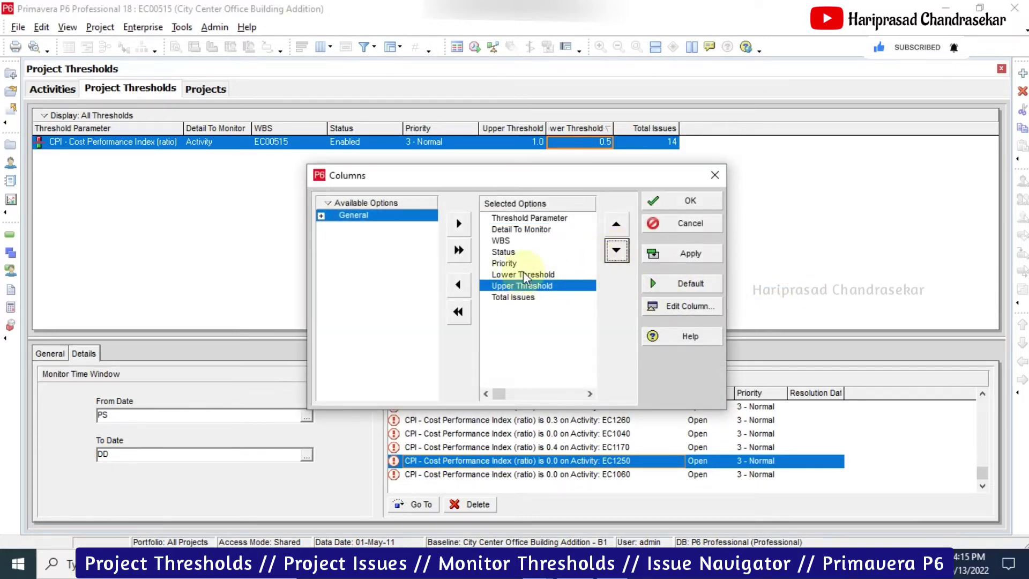
{"action": "left_click", "coordinate": [666, 201]}
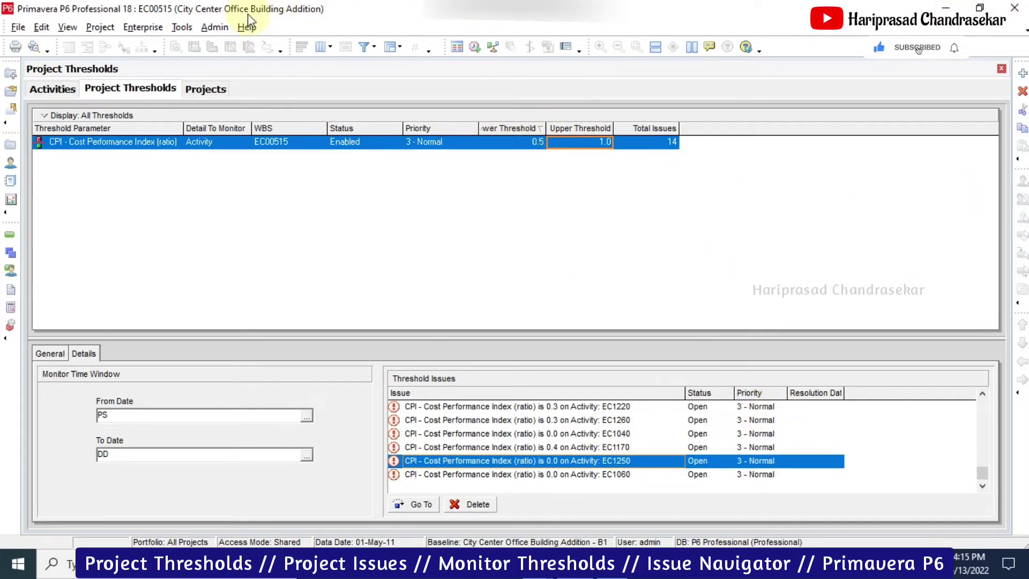
Open the Issue Navigator and select the first CPI issue under WBS EC00515.D&E
{"action": "left_click", "coordinate": [184, 27]}
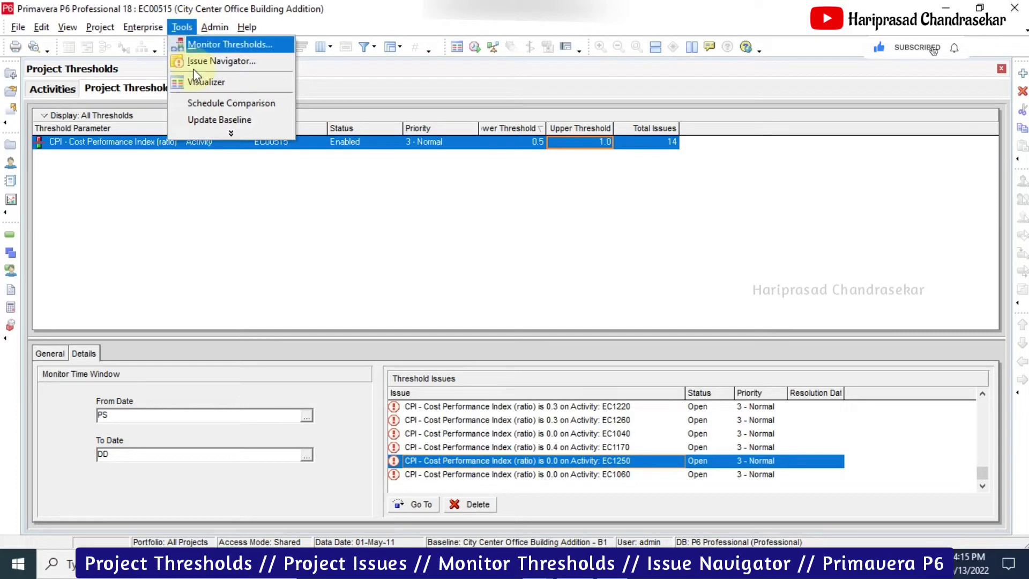
{"action": "left_click", "coordinate": [218, 133]}
{"action": "mouse_move", "coordinate": [221, 130]}
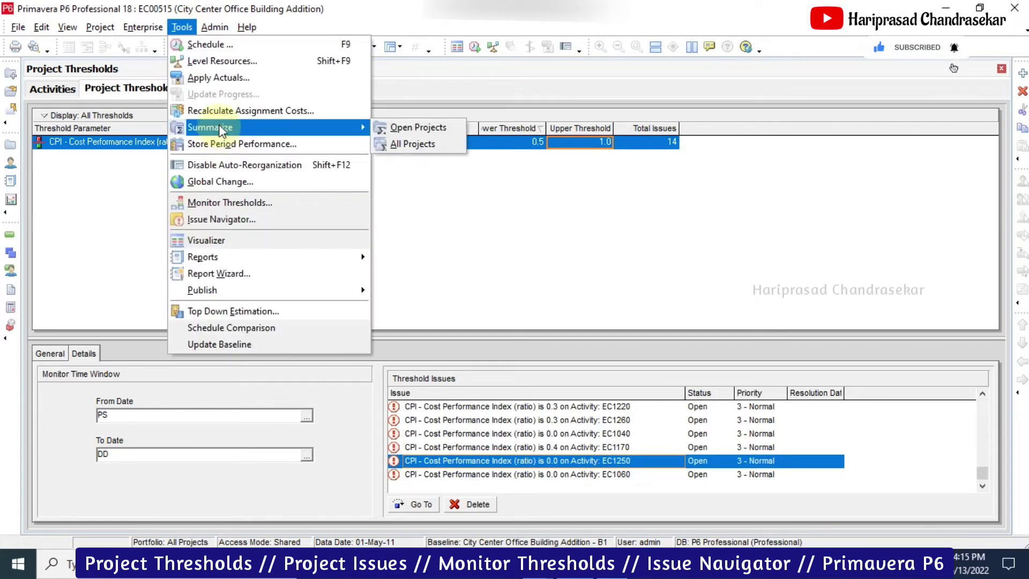
{"action": "left_click", "coordinate": [248, 220]}
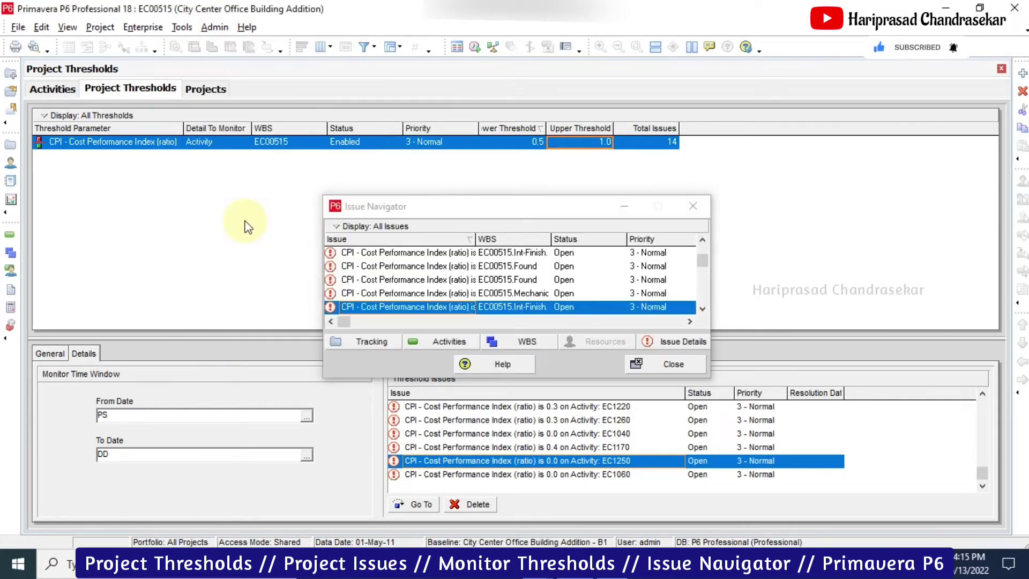
{"action": "left_click_drag", "start_coordinate": [697, 255], "coordinate": [699, 230]}
{"action": "left_click", "coordinate": [436, 254]}
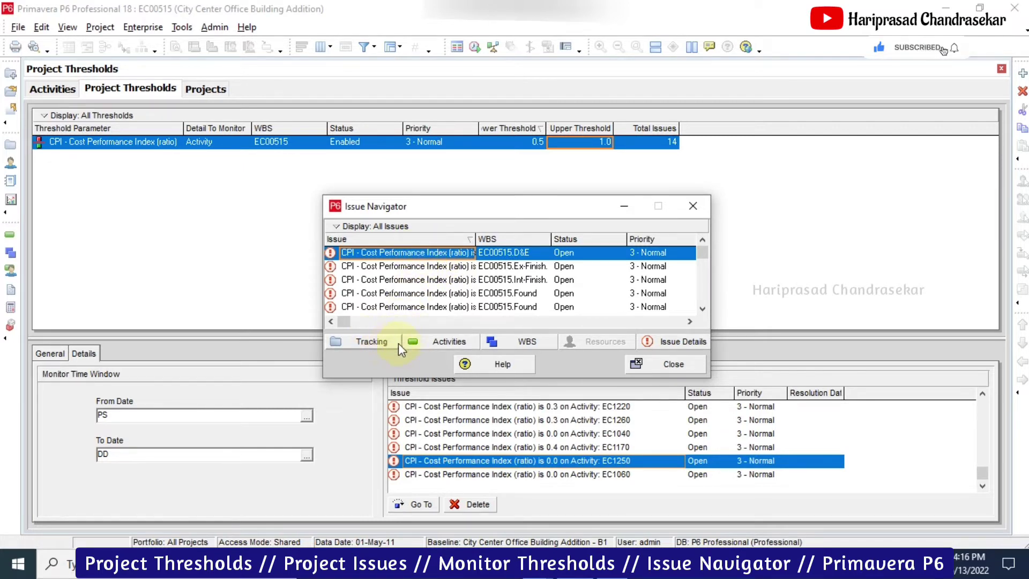
Check the threshold's general settings, view the navigator issue's linked tracking layout, activity and WBS element, and close the Issue Navigator
{"action": "left_click", "coordinate": [59, 359]}
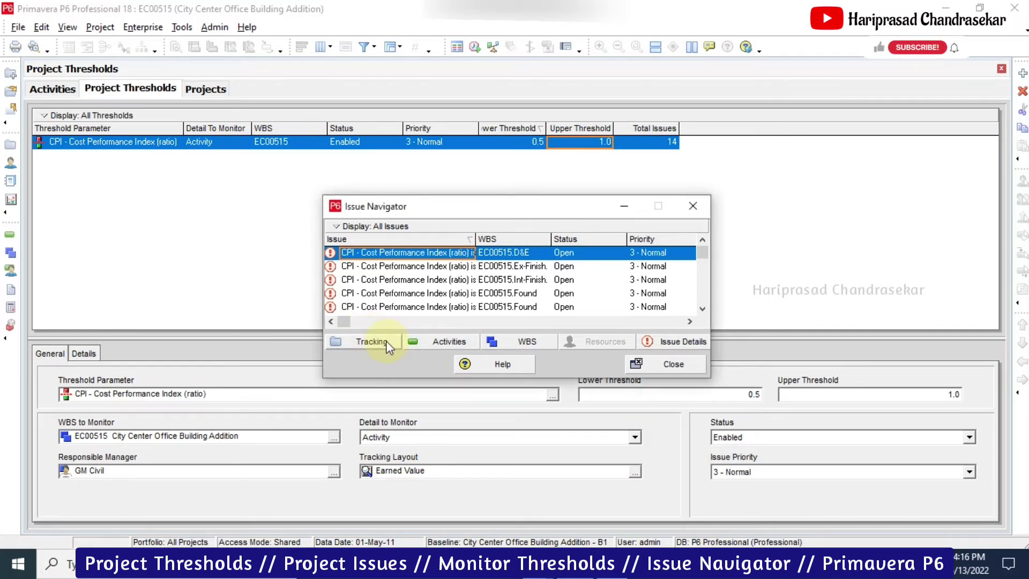
{"action": "left_click", "coordinate": [387, 340]}
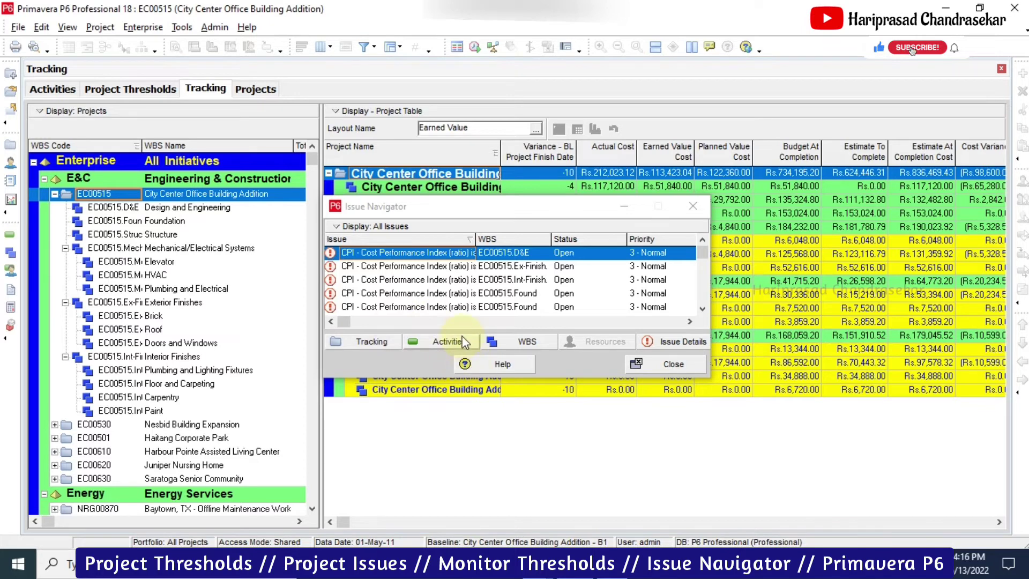
{"action": "left_click", "coordinate": [443, 341]}
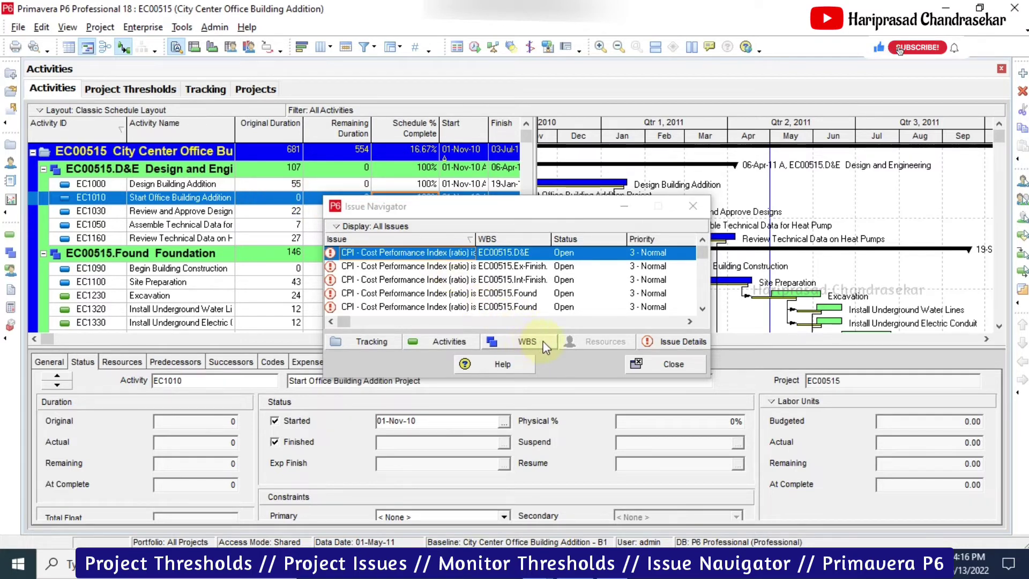
{"action": "left_click", "coordinate": [527, 341]}
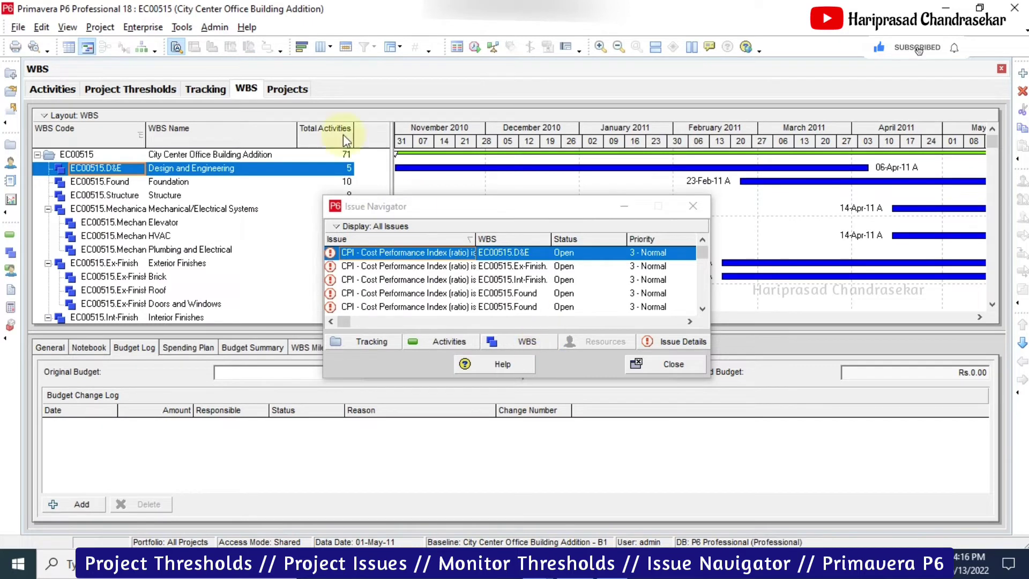
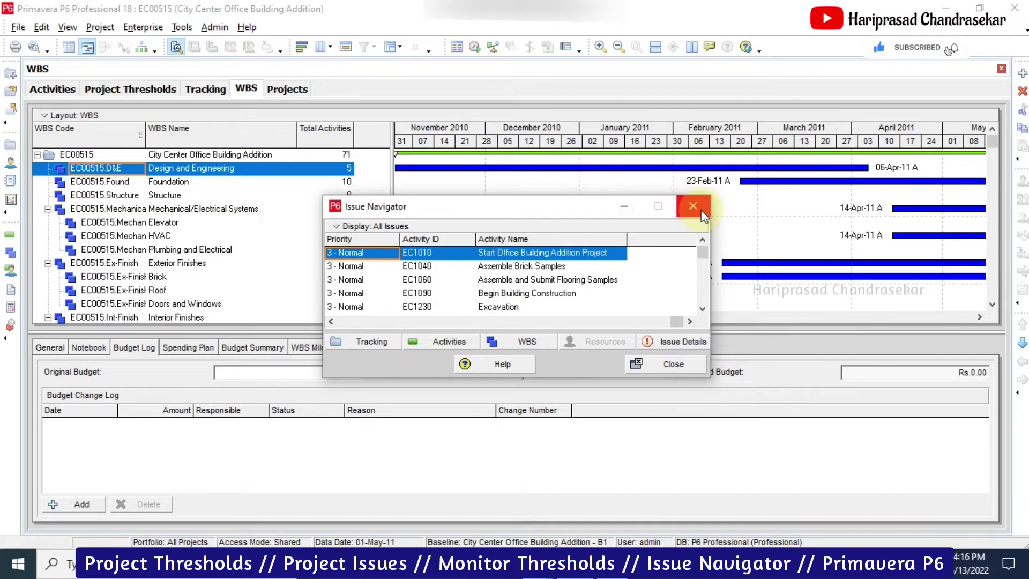
{"action": "left_click", "coordinate": [693, 207]}
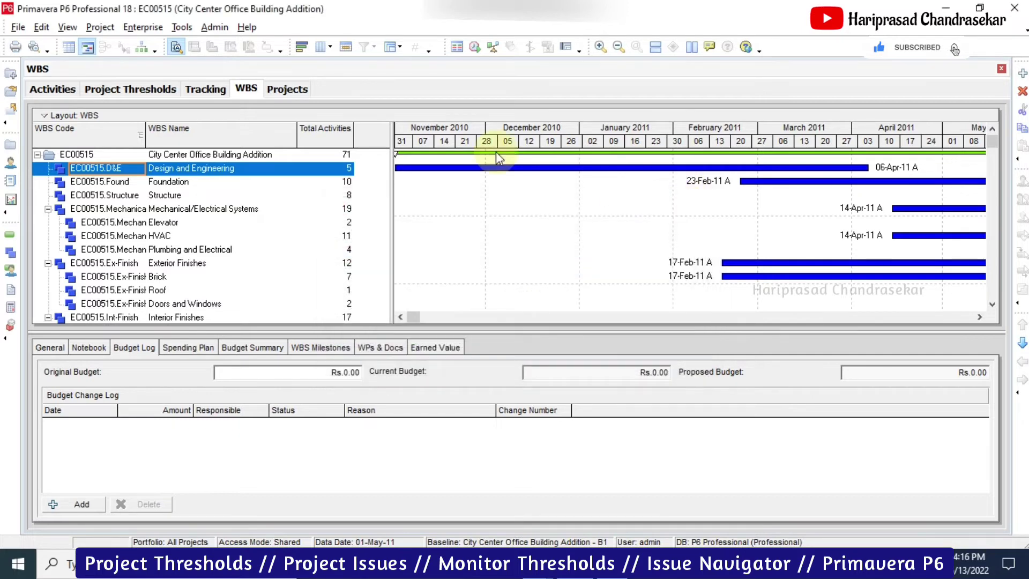
Go from the threshold's issue list to the activity EC1000 issue in Project Issues and show its general details
{"action": "left_click", "coordinate": [153, 89]}
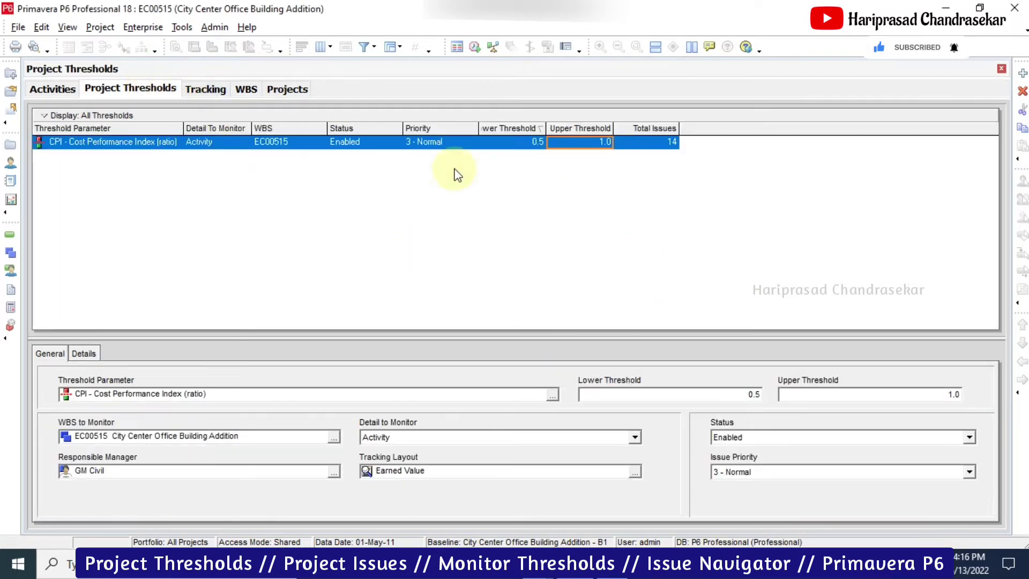
{"action": "left_click", "coordinate": [84, 353]}
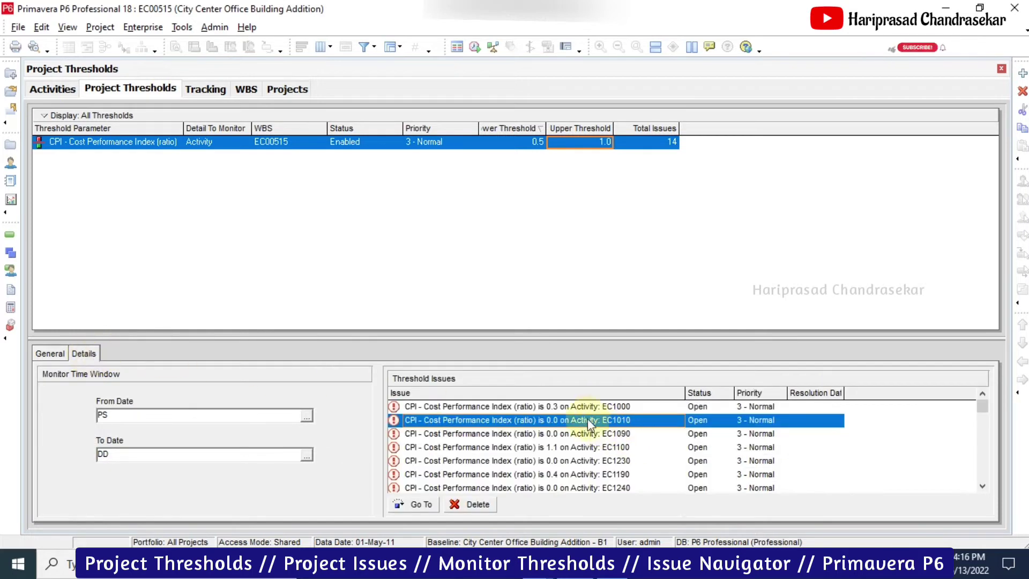
{"action": "left_click", "coordinate": [557, 406]}
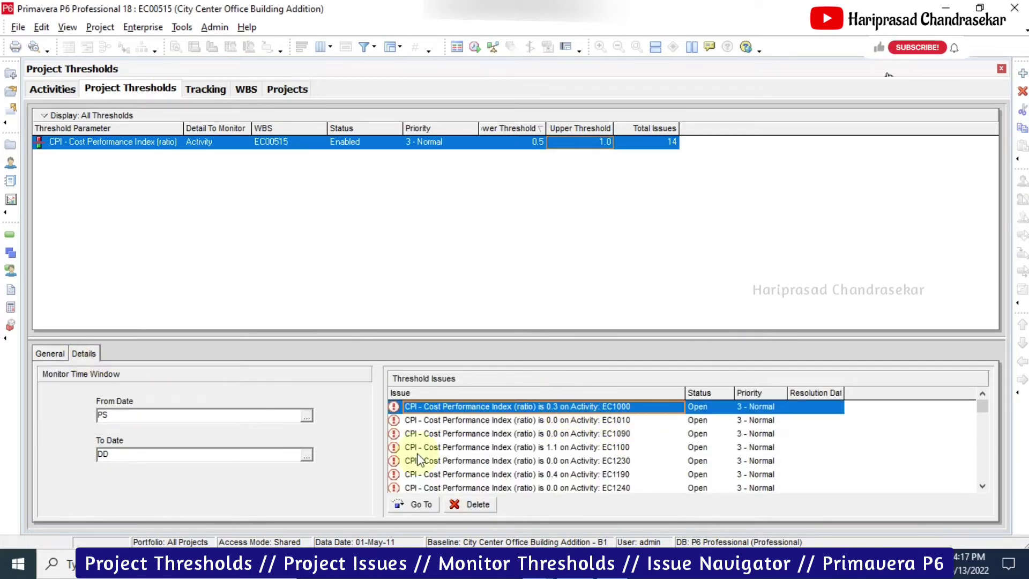
{"action": "left_click", "coordinate": [426, 505]}
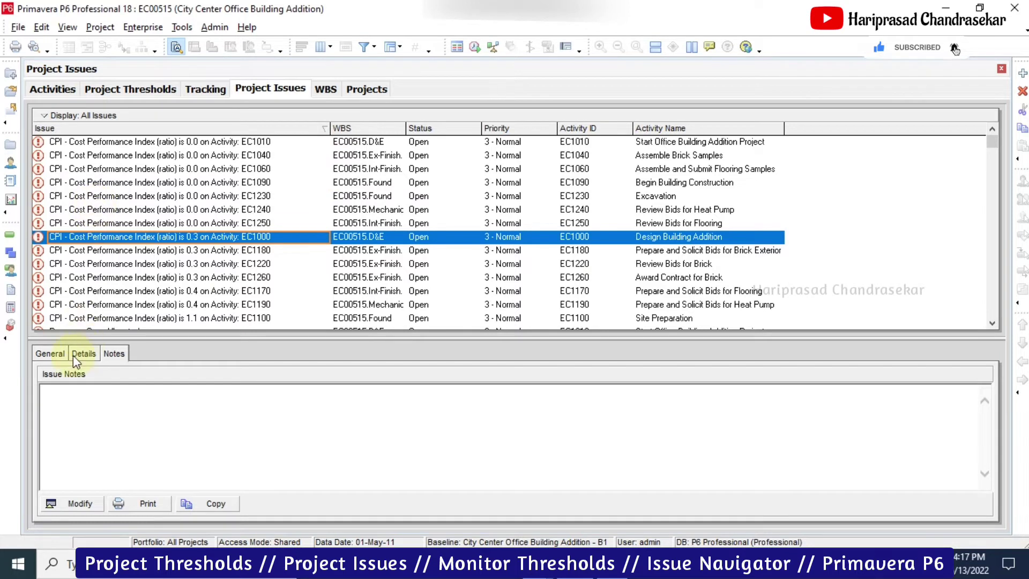
{"action": "left_click", "coordinate": [53, 355]}
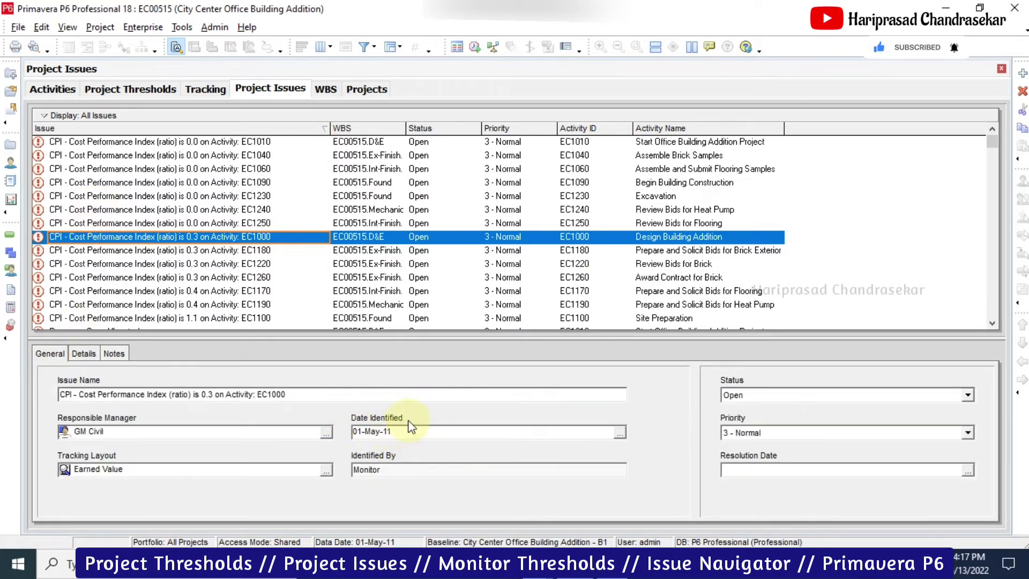
Set the EC1000 issue's status to On Hold, its priority to 2 - High and its resolution date to 30-May-22
{"action": "left_click", "coordinate": [620, 432]}
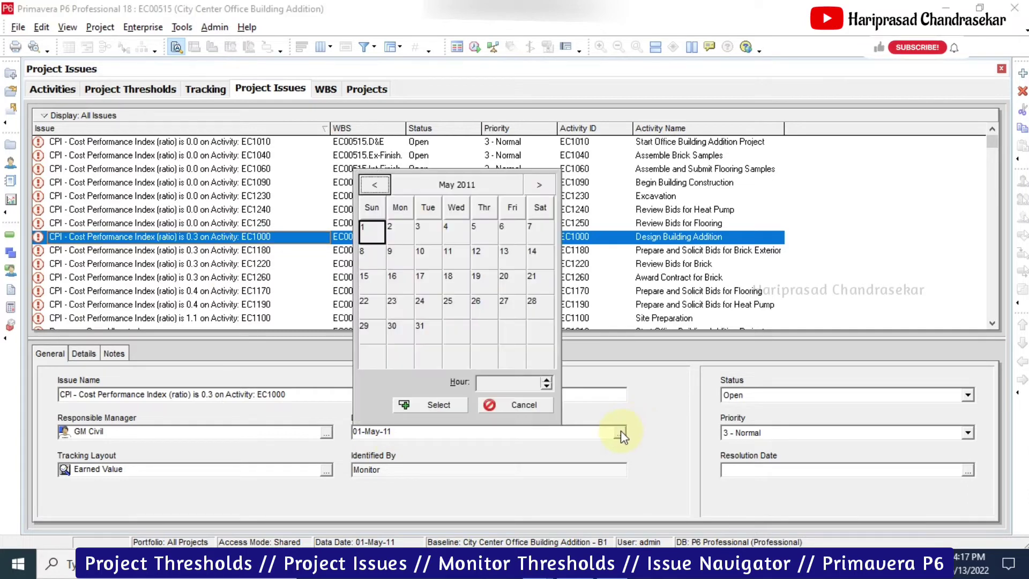
{"action": "left_click", "coordinate": [523, 411]}
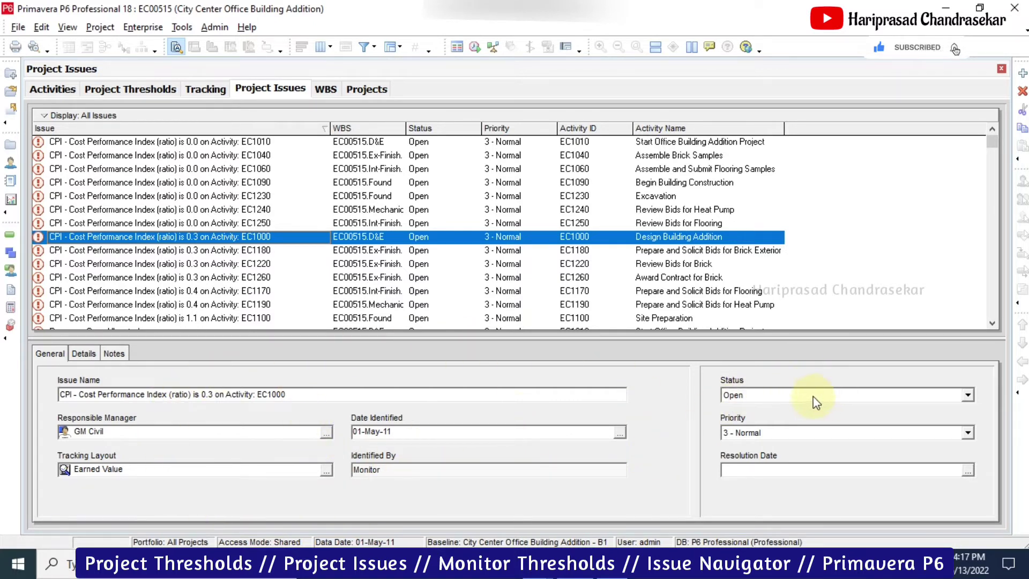
{"action": "left_click", "coordinate": [870, 396]}
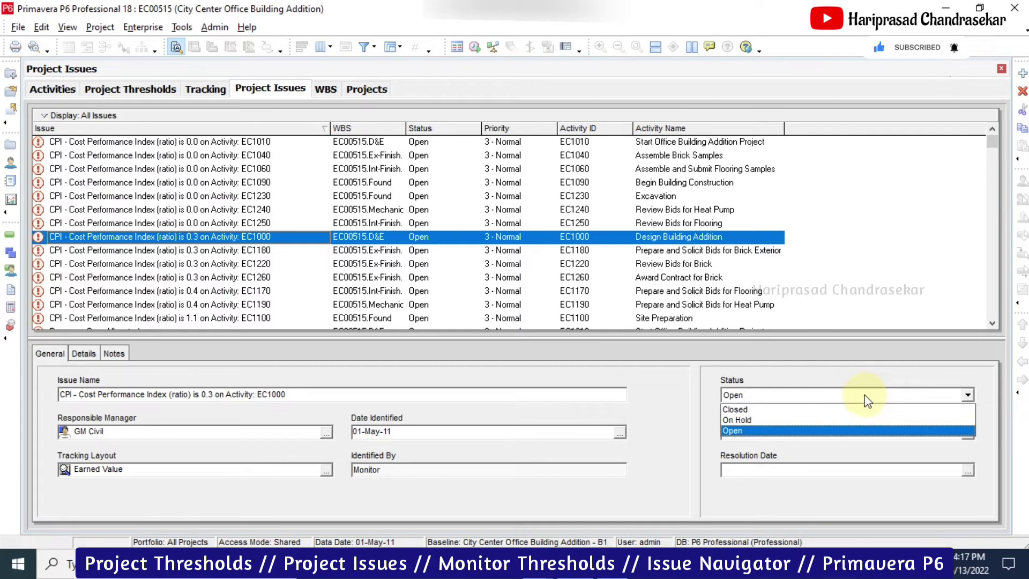
{"action": "left_click", "coordinate": [754, 419]}
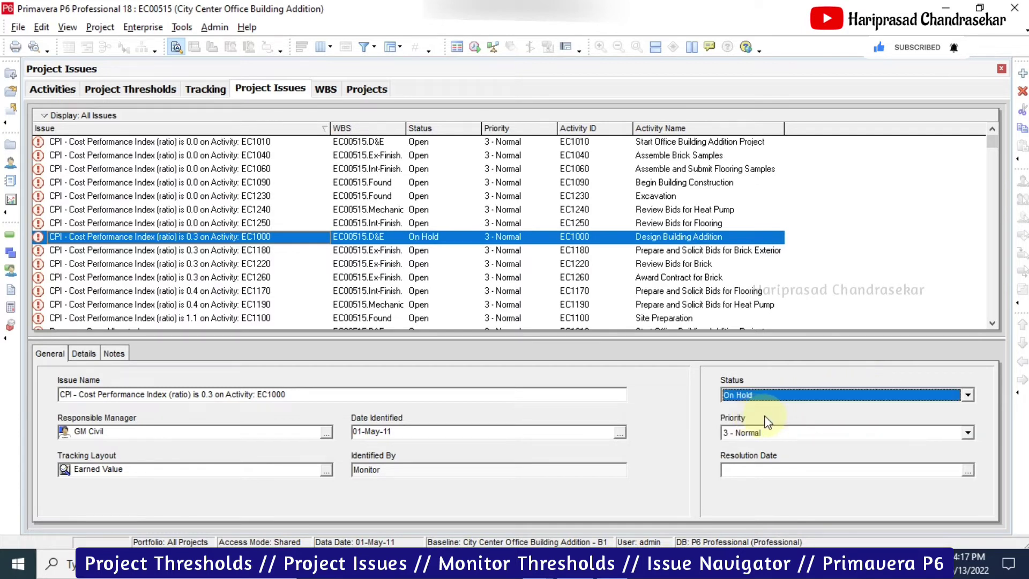
{"action": "left_click", "coordinate": [802, 432]}
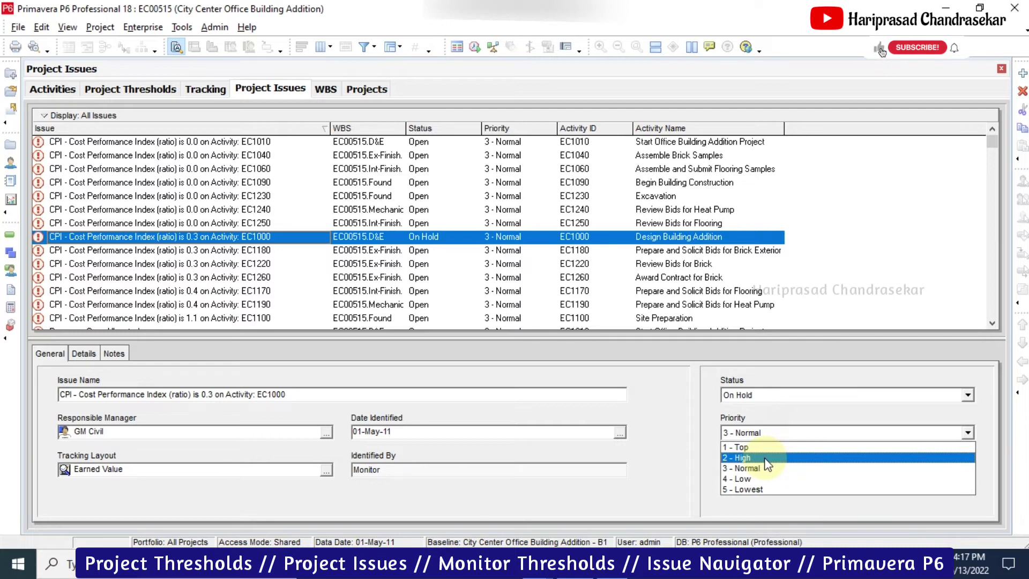
{"action": "left_click", "coordinate": [765, 459]}
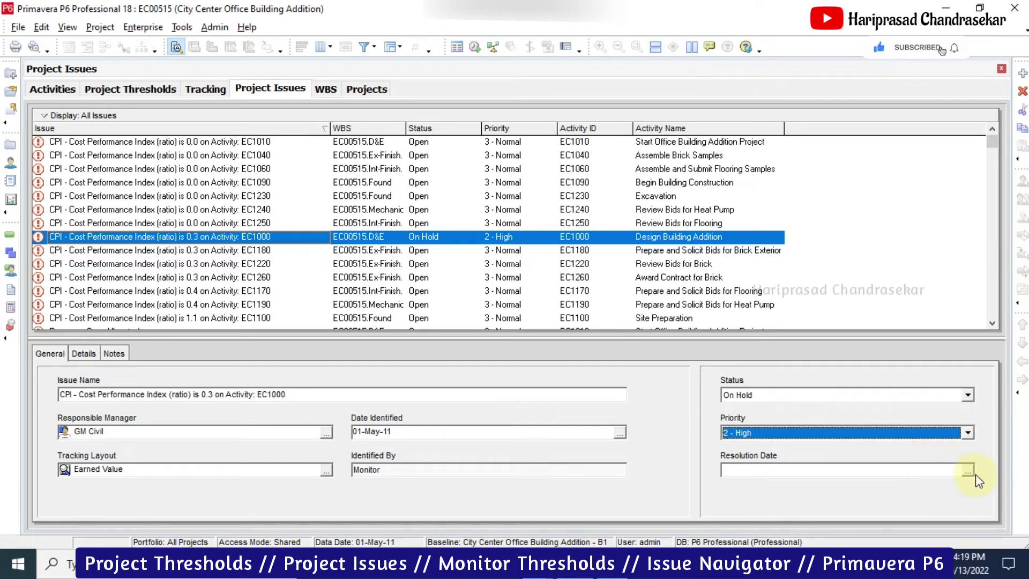
{"action": "left_click", "coordinate": [967, 470]}
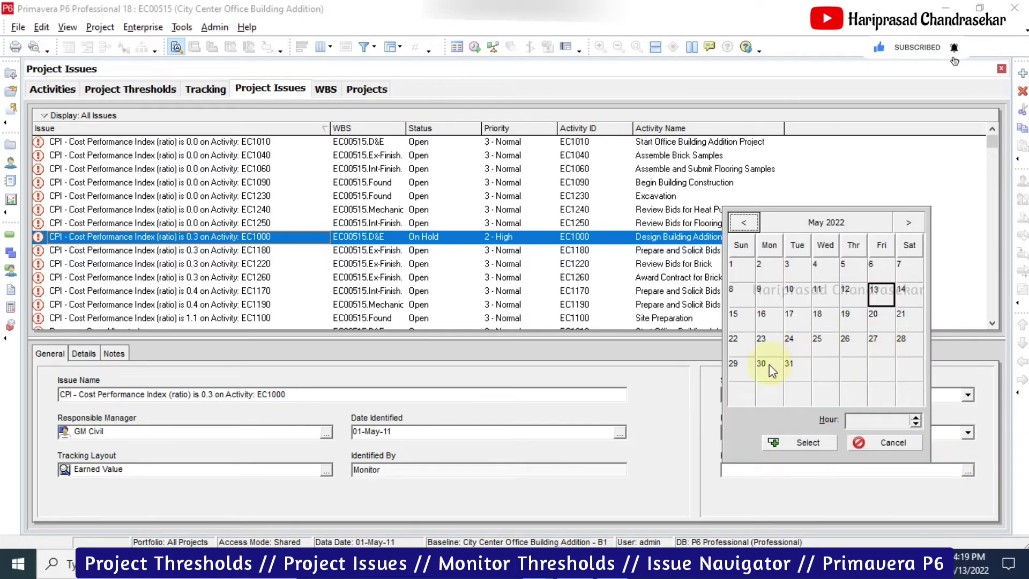
{"action": "double_click", "coordinate": [769, 364]}
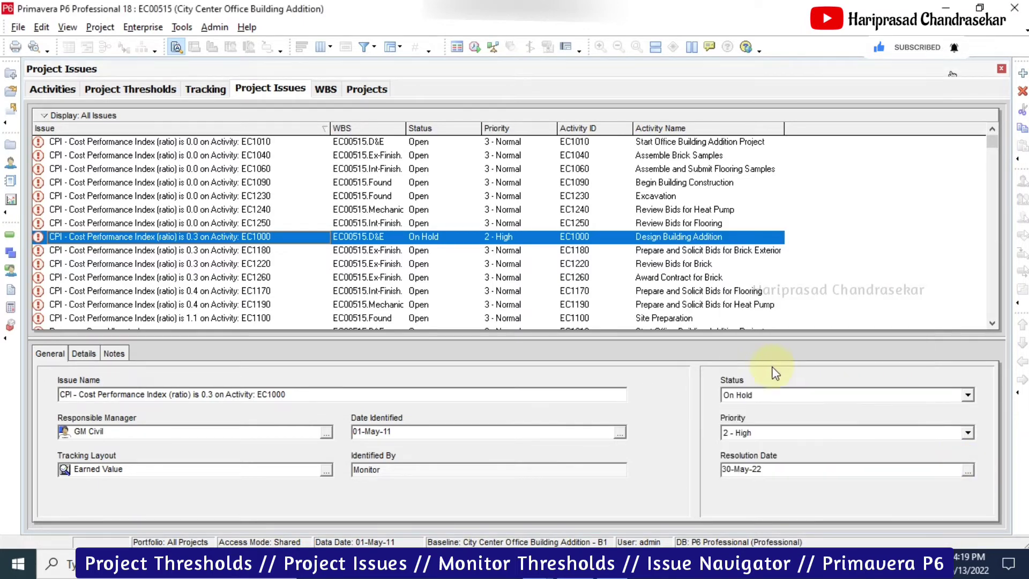
Examine the threshold, WBS, resource and activity details of the EC1000, EC1190 and Resource Over Allocated issues
{"action": "left_click", "coordinate": [78, 358]}
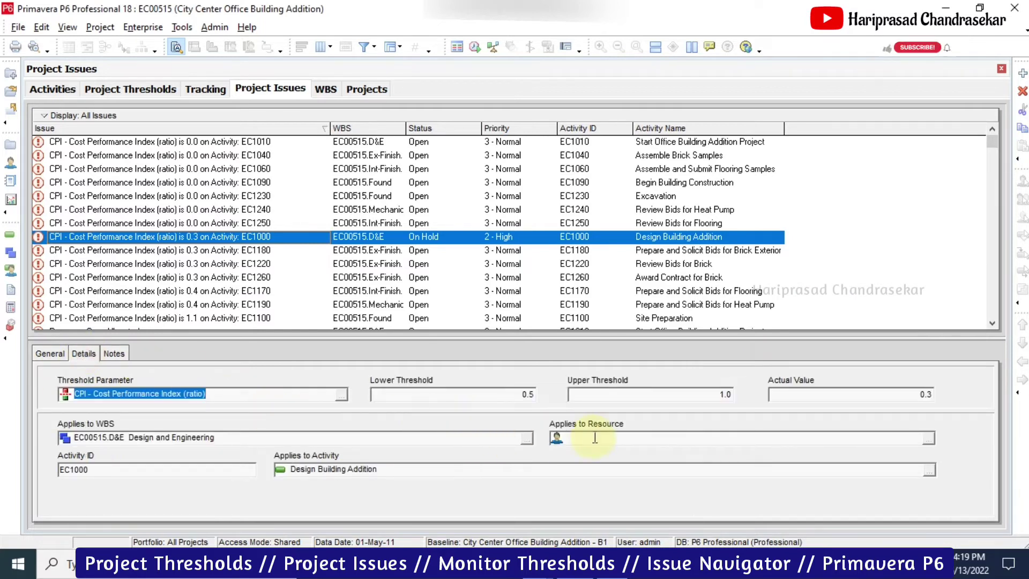
{"action": "left_click", "coordinate": [628, 438]}
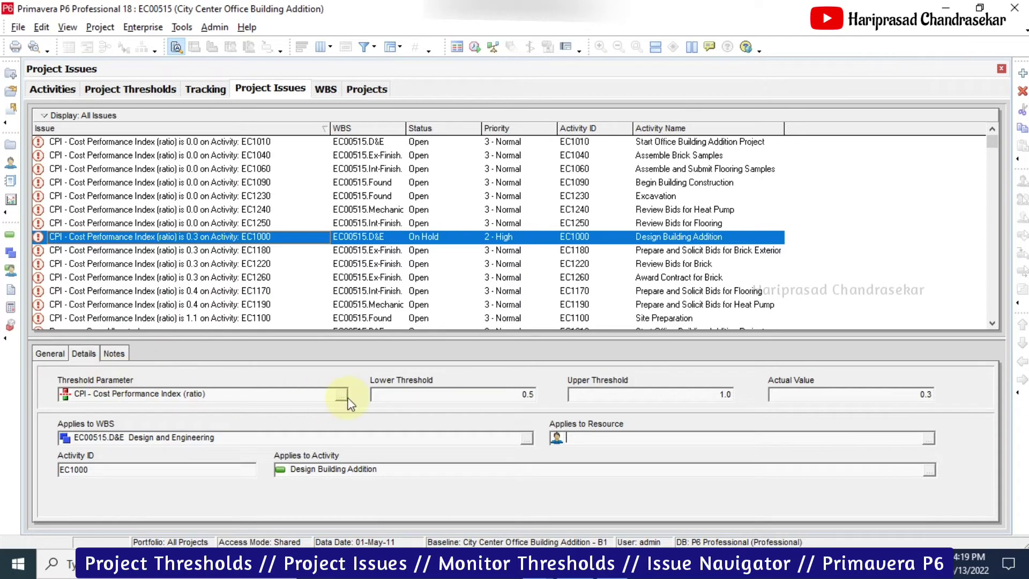
{"action": "left_click", "coordinate": [325, 399]}
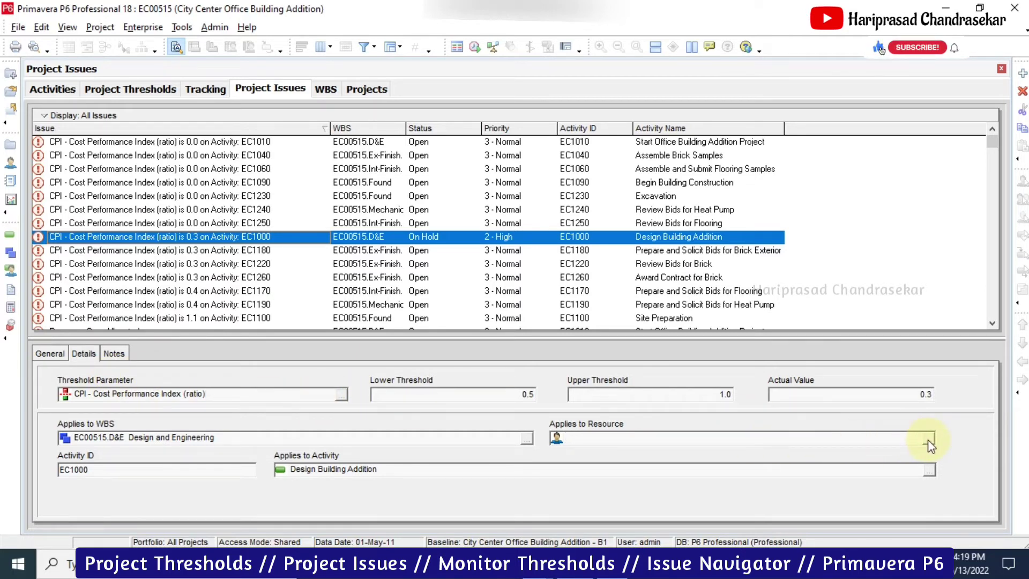
{"action": "left_click", "coordinate": [643, 306]}
{"action": "scroll", "coordinate": [645, 320], "scroll_direction": "down", "scroll_amount": 1}
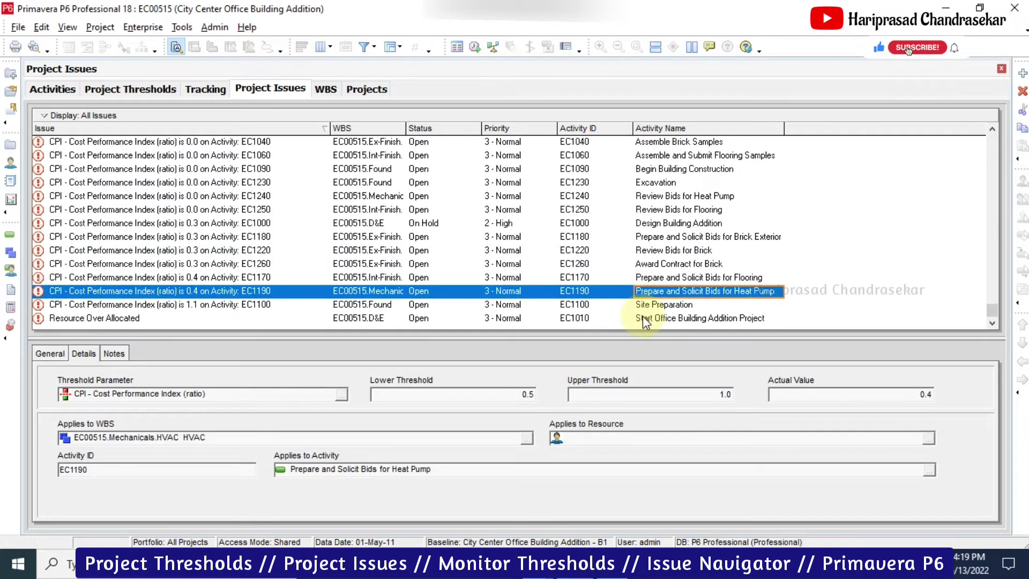
{"action": "left_click", "coordinate": [644, 319]}
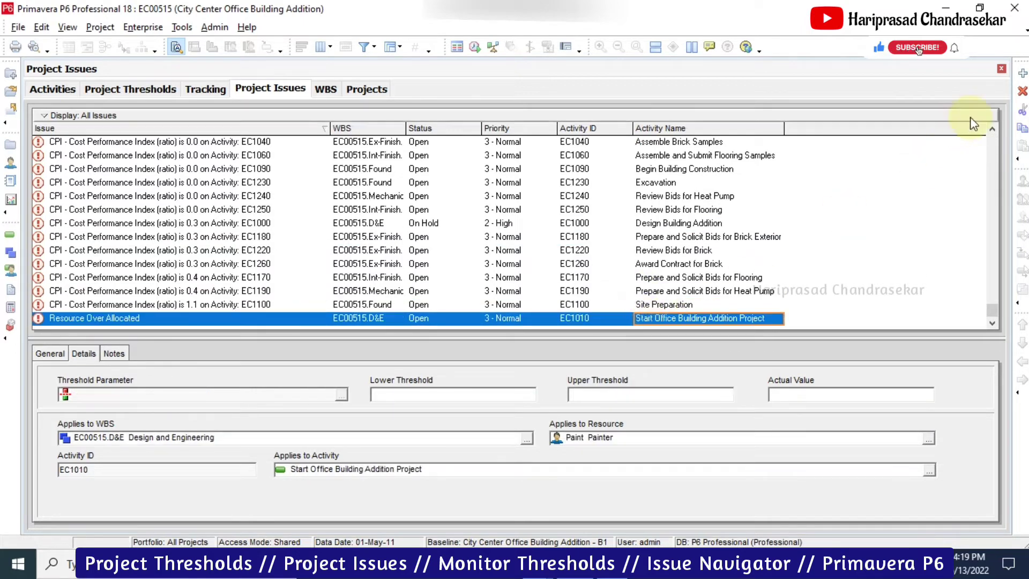
Add a project issue named "Resource Over Allocated" and select the new entry in the issue list
{"action": "left_click", "coordinate": [1022, 74]}
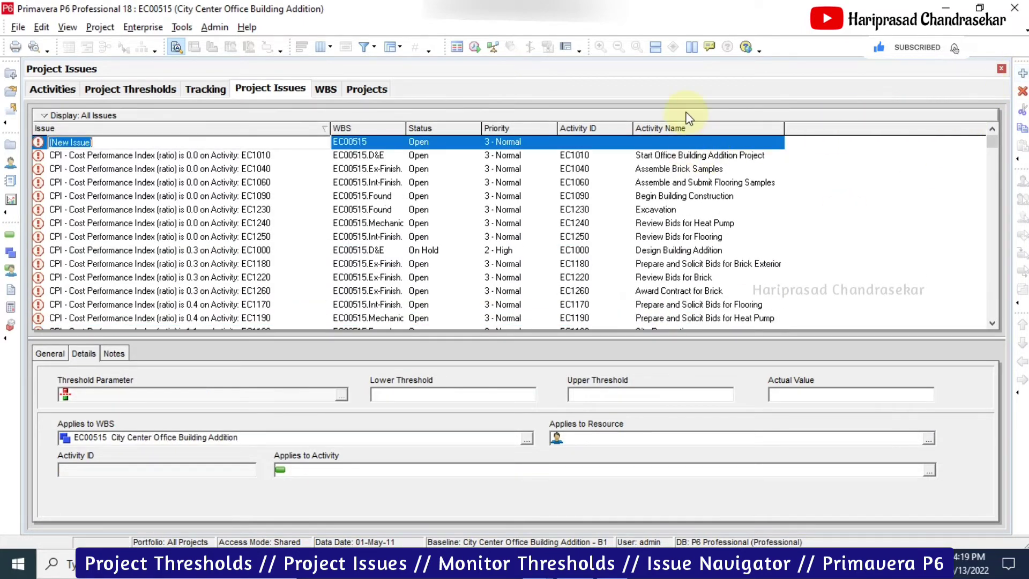
{"action": "type", "text": "Resource O"}
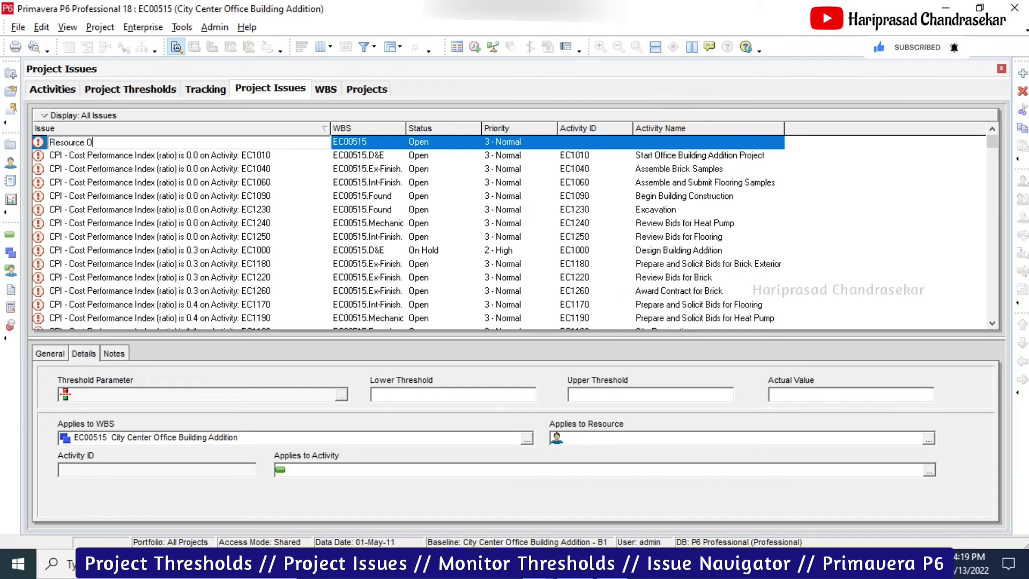
{"action": "type", "text": "ver Allocated"}
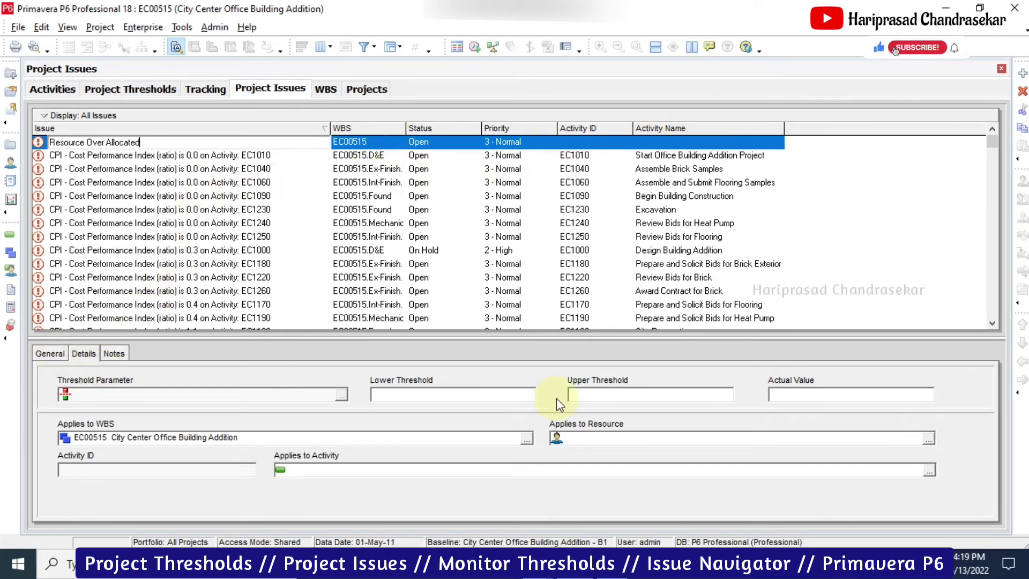
{"action": "left_click", "coordinate": [50, 353]}
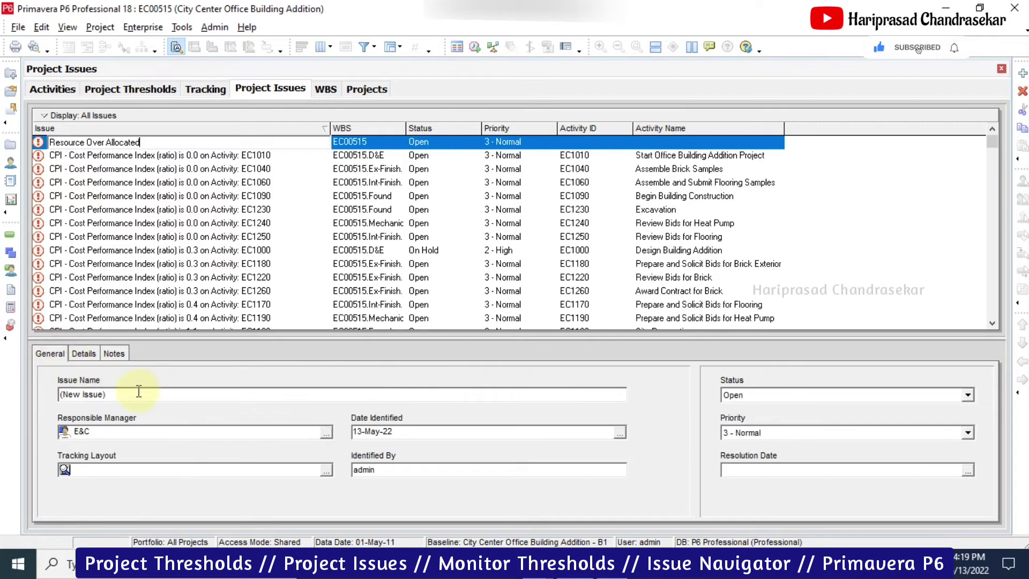
{"action": "left_click", "coordinate": [144, 156]}
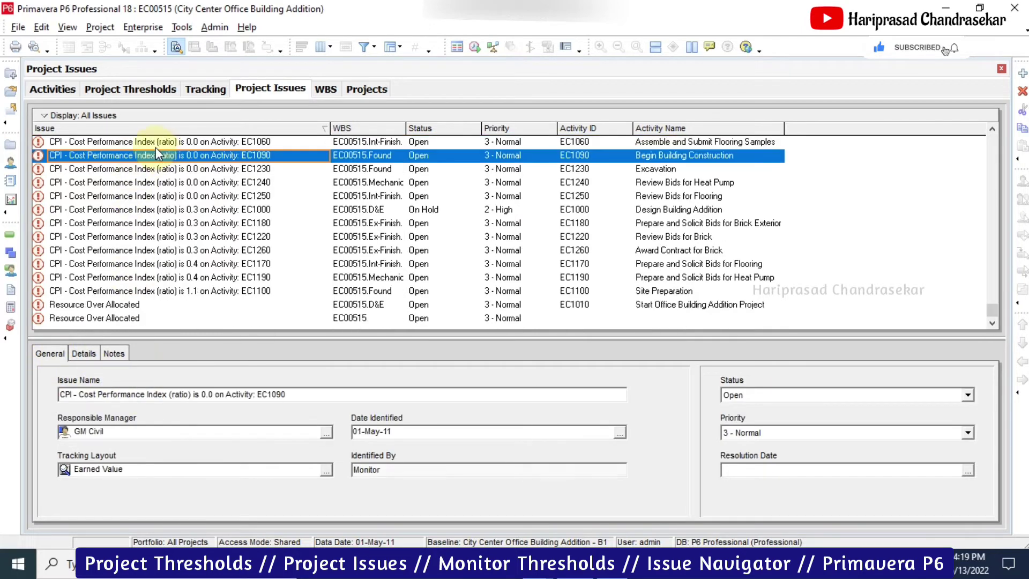
{"action": "left_click", "coordinate": [117, 304]}
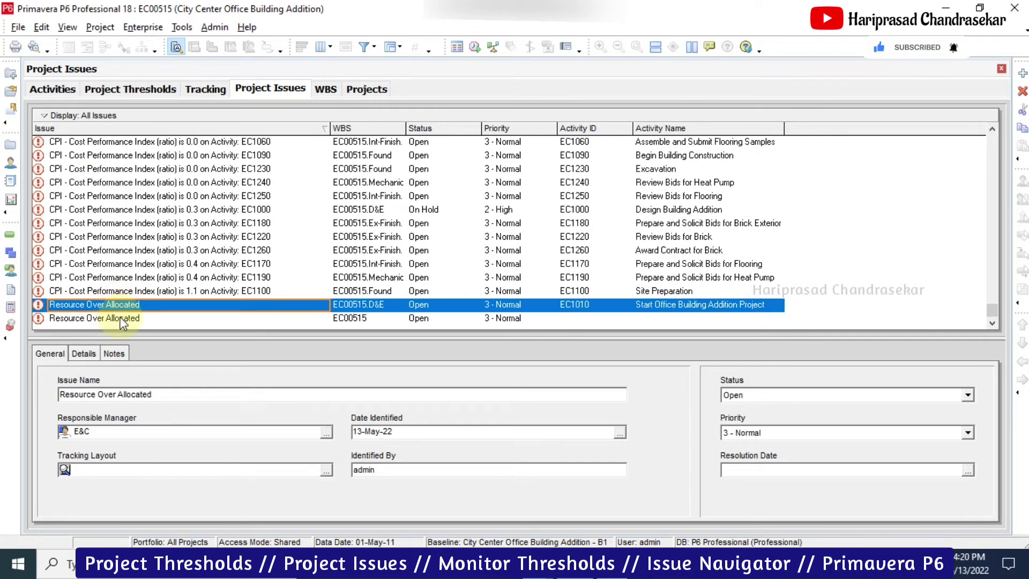
{"action": "left_click", "coordinate": [121, 319]}
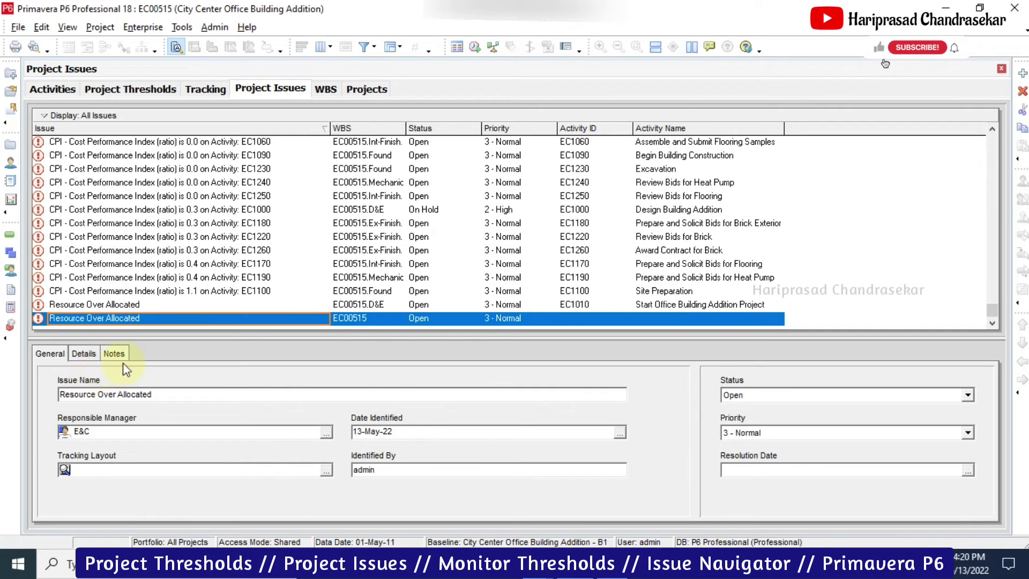
Apply the new Resource Over Allocated issue to activity EC1010, Start Office Building Addition Project, and to the Paint (Painter) resource
{"action": "left_click", "coordinate": [88, 354]}
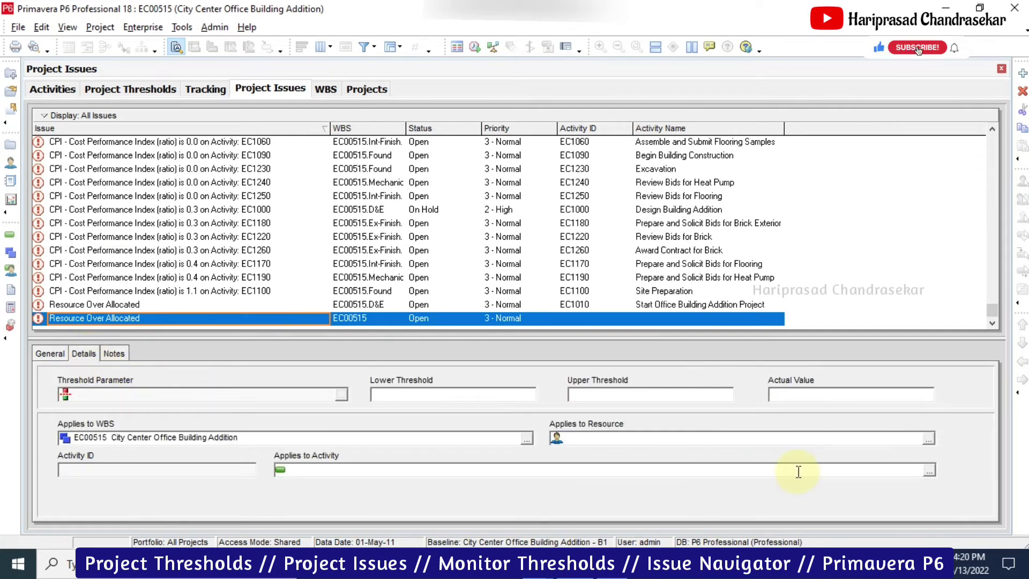
{"action": "left_click", "coordinate": [928, 470]}
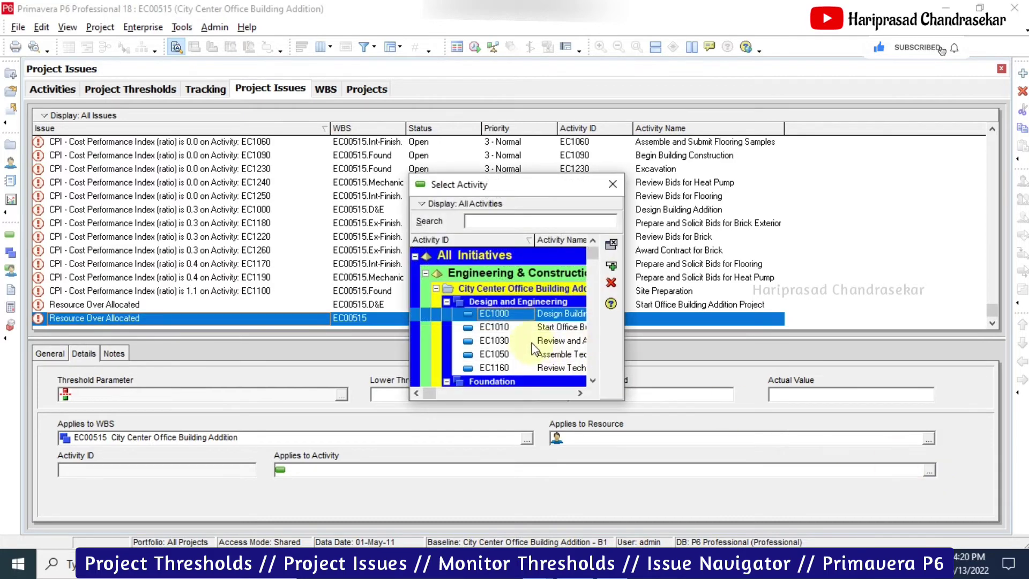
{"action": "double_click", "coordinate": [526, 328]}
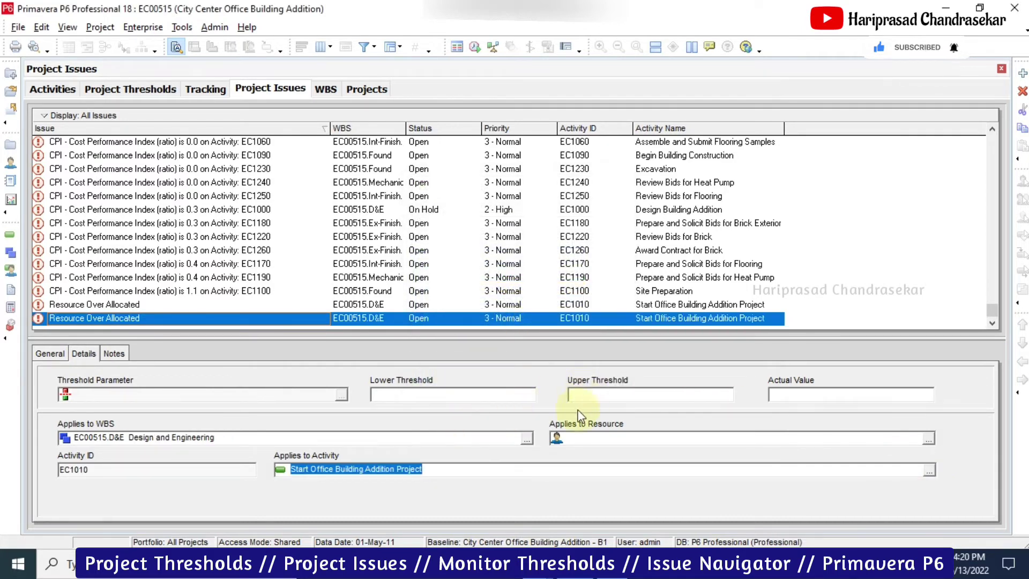
{"action": "left_click", "coordinate": [929, 439]}
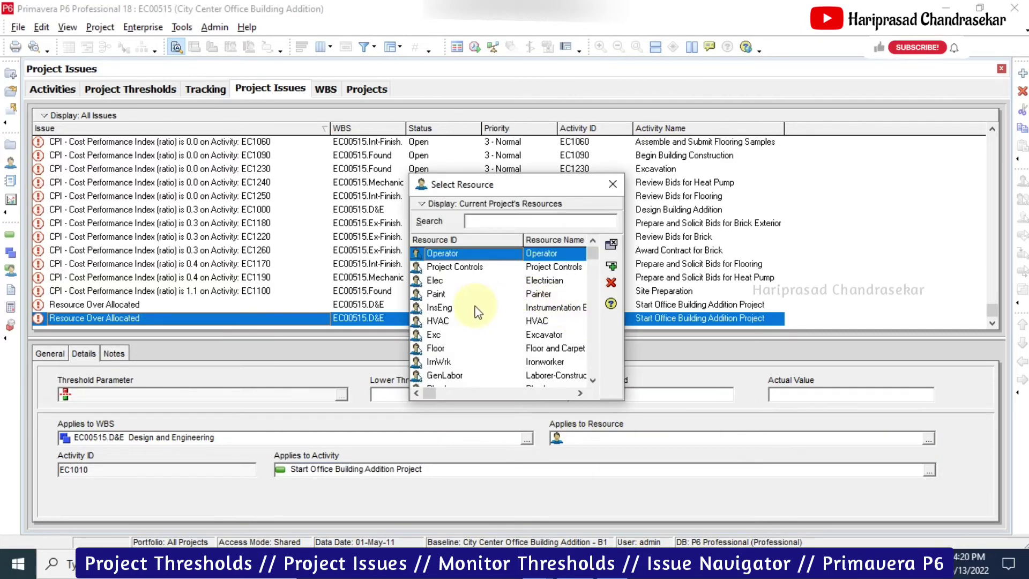
{"action": "left_click", "coordinate": [444, 295]}
{"action": "double_click", "coordinate": [444, 296]}
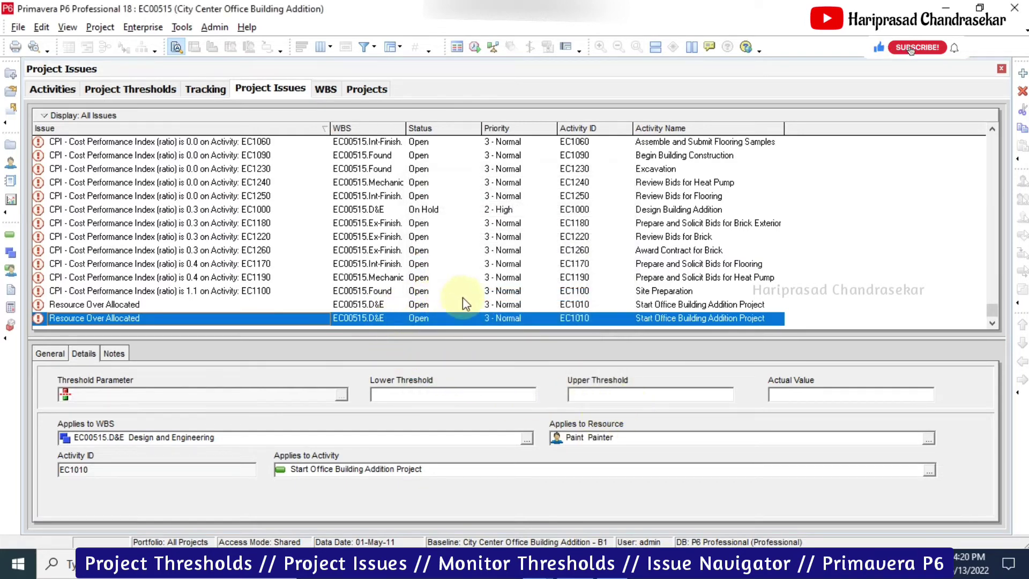
{"action": "left_click", "coordinate": [140, 305]}
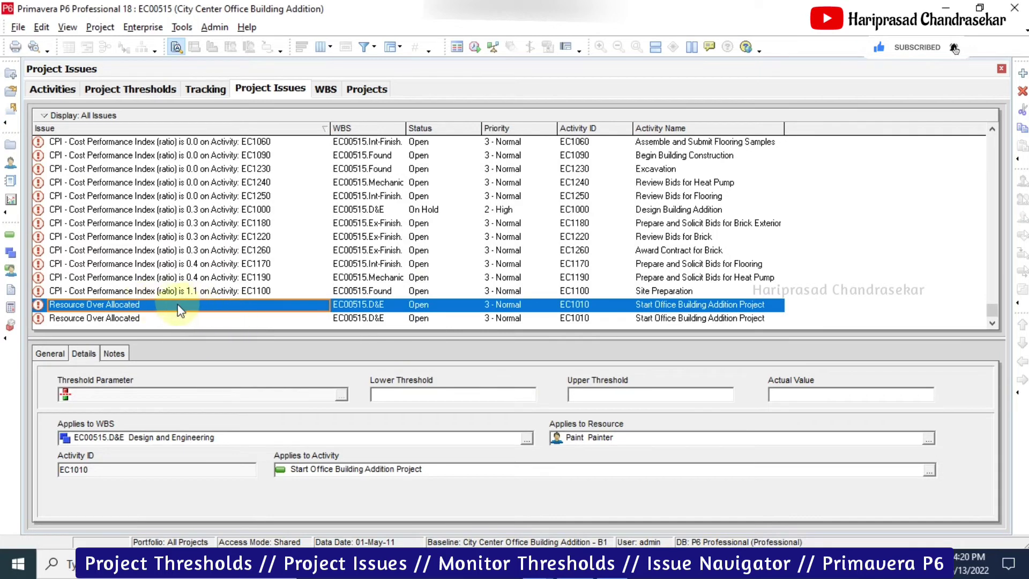
{"action": "left_click", "coordinate": [249, 320]}
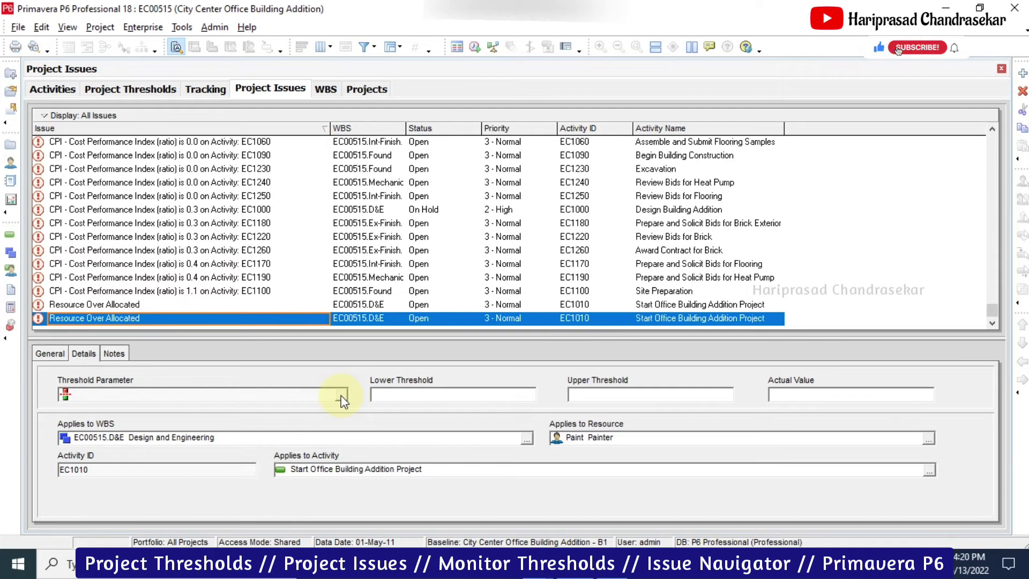
{"action": "left_click", "coordinate": [81, 395]}
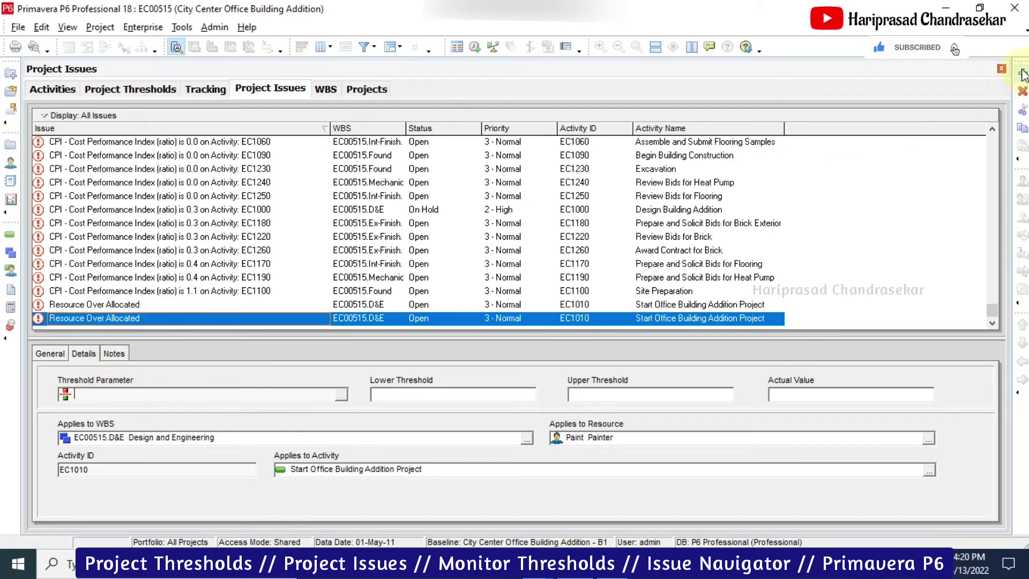
Add the note "This resource is over allocated. Mr.X could you pls check & solve the issue." to the new issue
{"action": "left_click", "coordinate": [114, 354]}
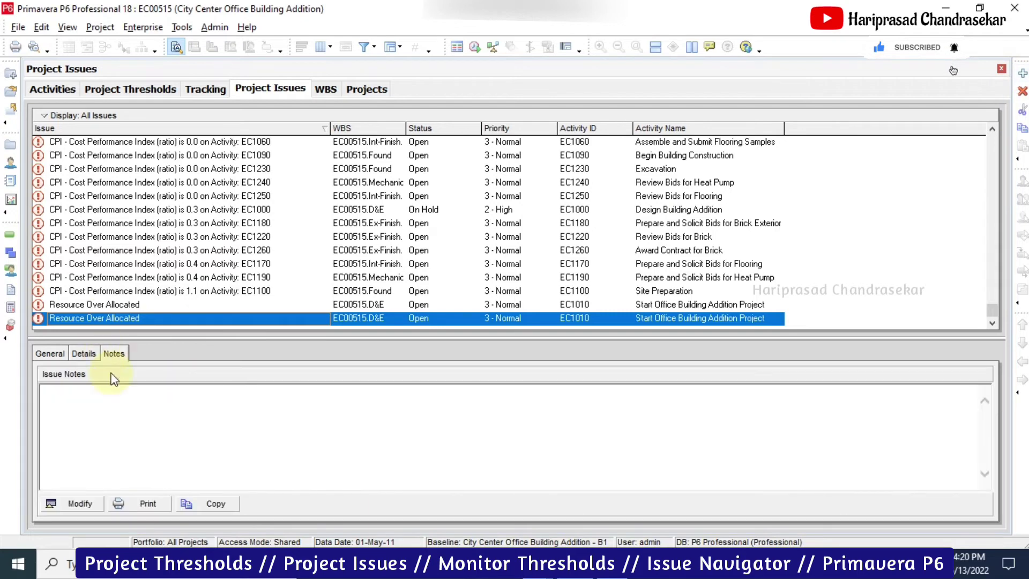
{"action": "left_click", "coordinate": [75, 503]}
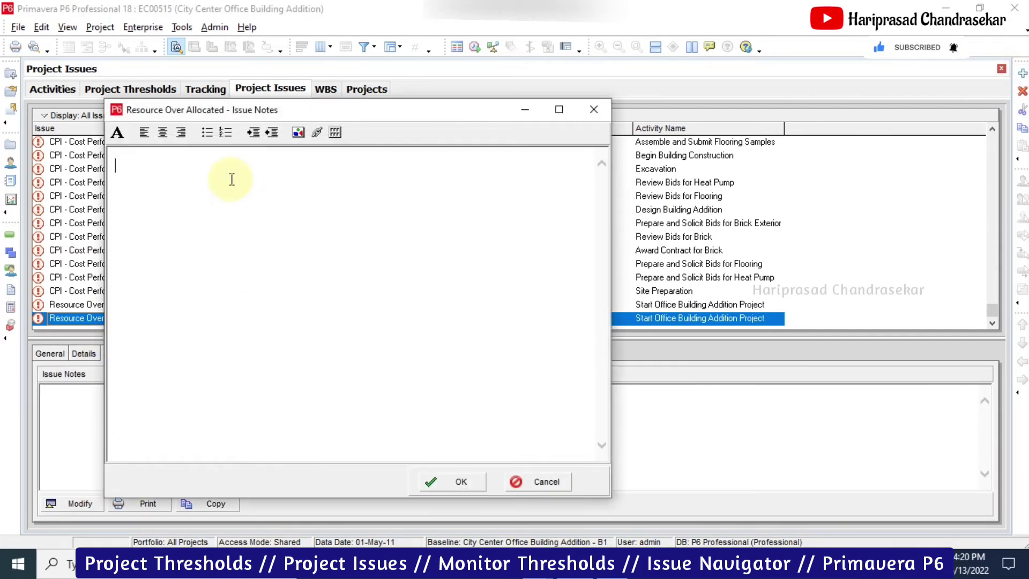
{"action": "type", "text": "This "}
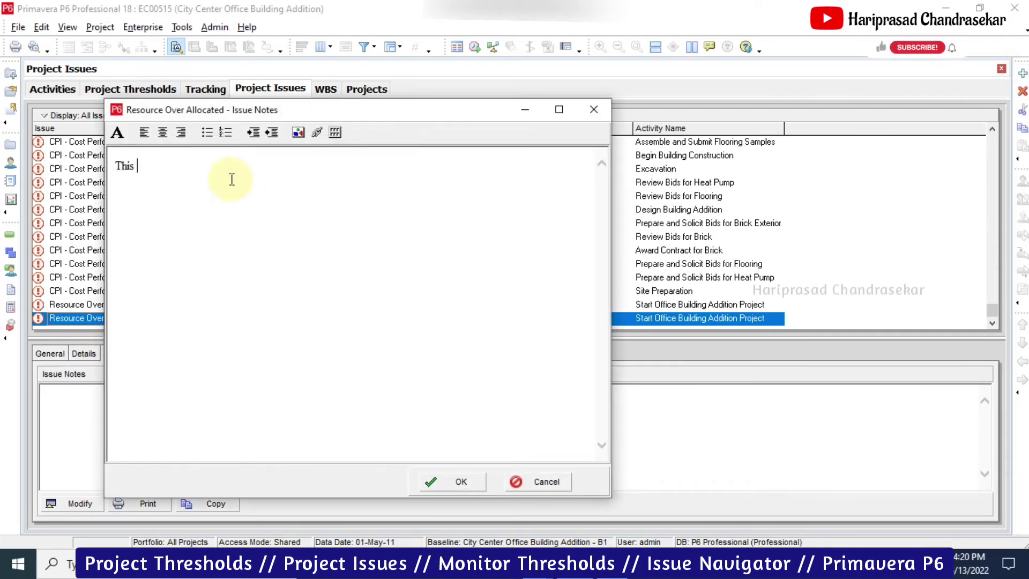
{"action": "type", "text": "resource is over allocated"}
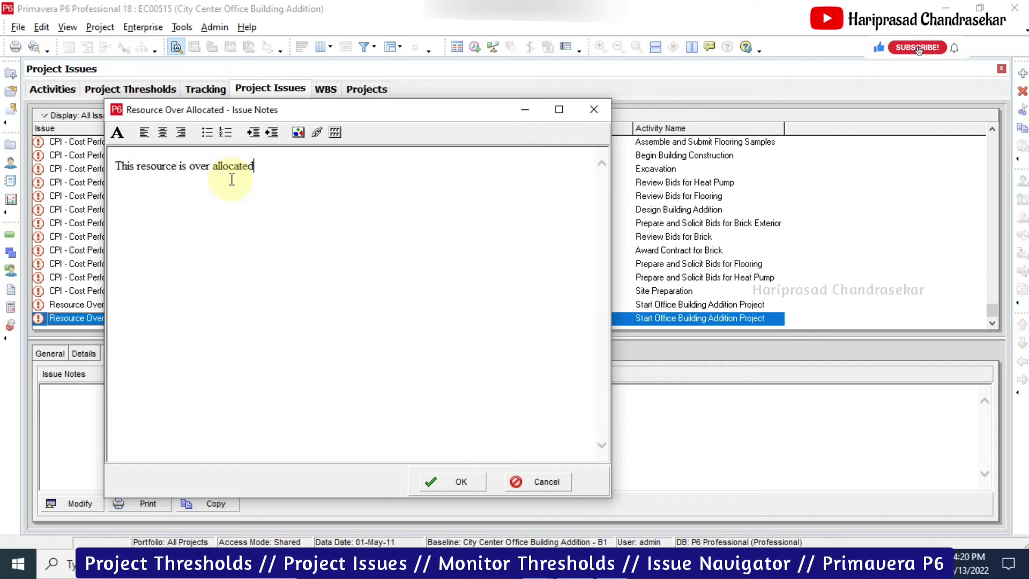
{"action": "type", "text": "."}
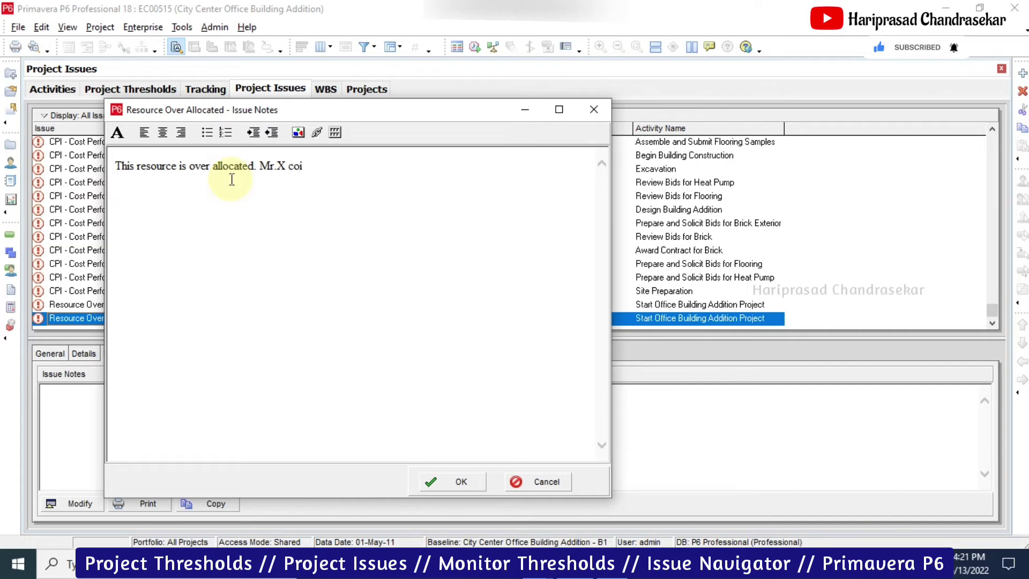
{"action": "type", "text": "Mr.X could you pls c"}
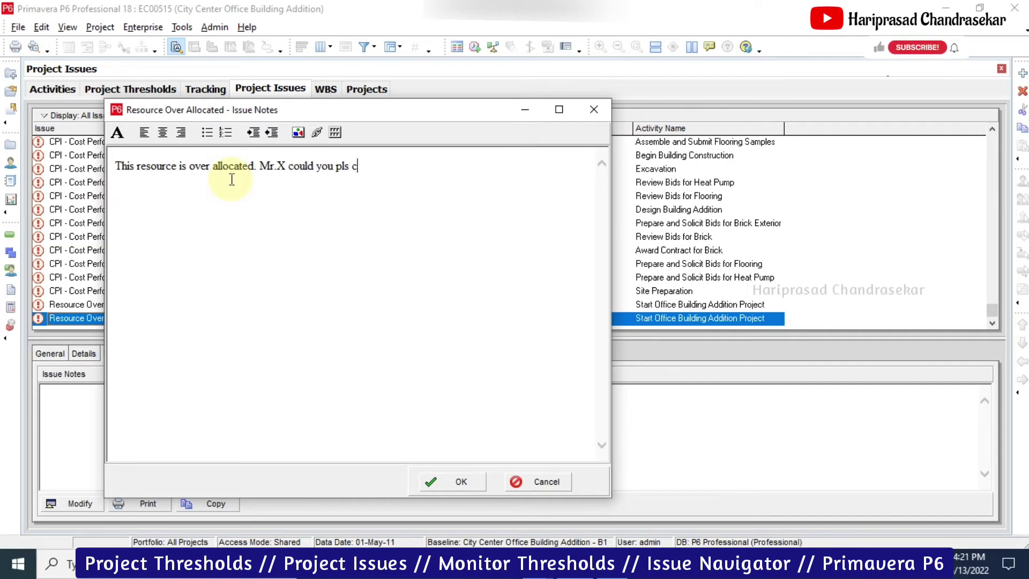
{"action": "type", "text": "heck & solve t"}
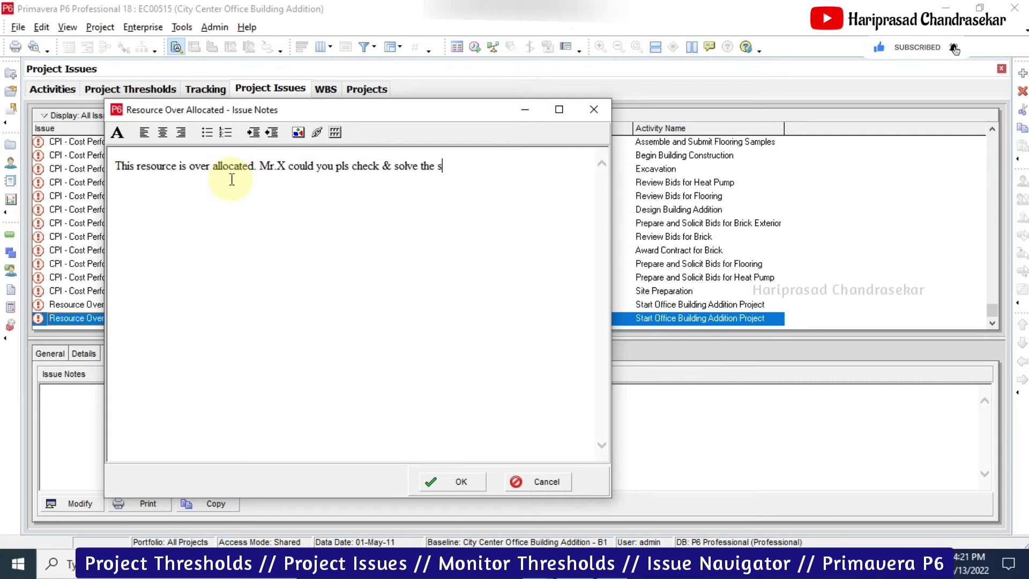
{"action": "type", "text": "he issue."}
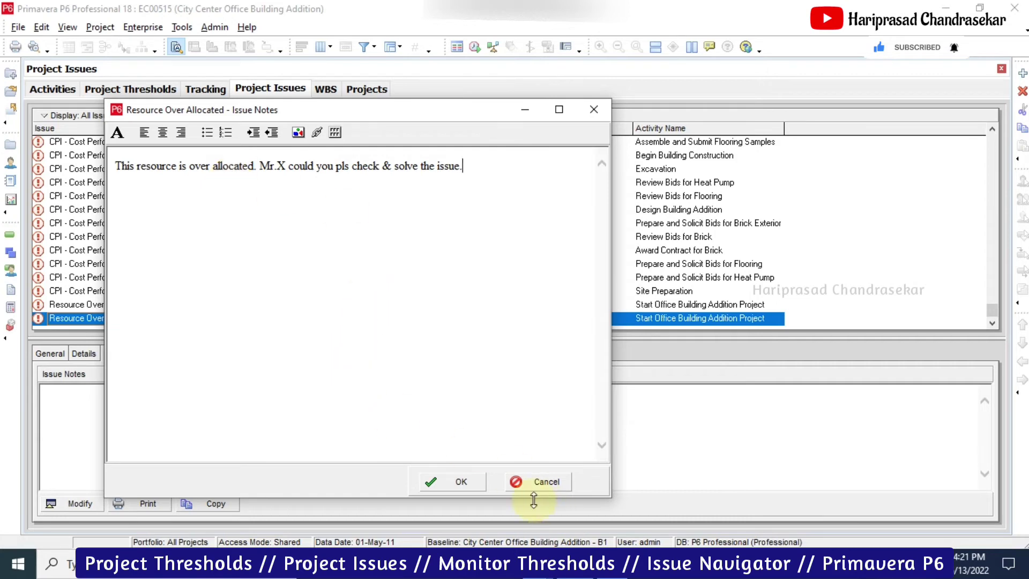
{"action": "left_click", "coordinate": [455, 484]}
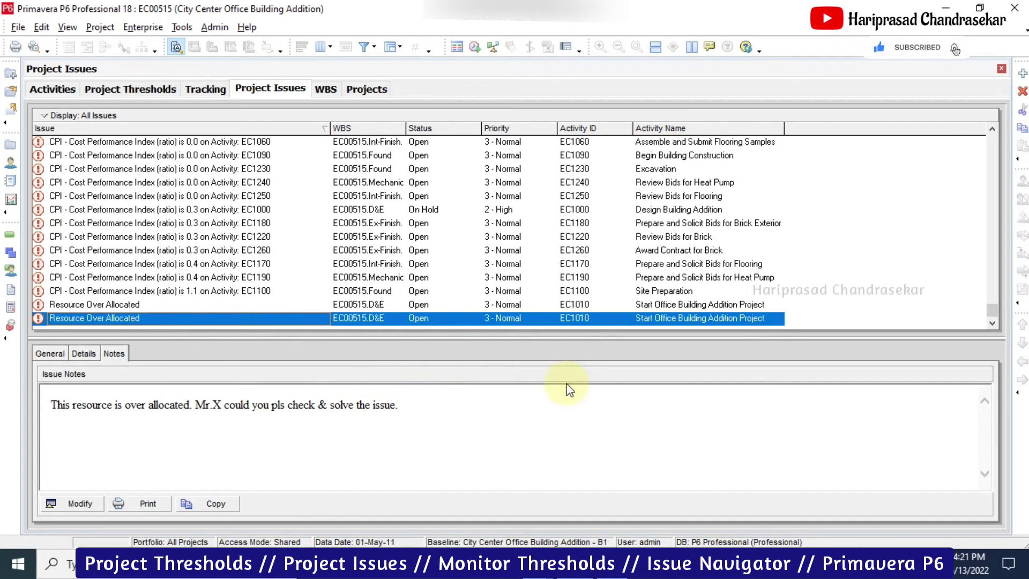
Set the new Resource Over Allocated issue's priority to 2 - High and its status to On Hold
{"action": "left_click", "coordinate": [536, 317]}
{"action": "left_click", "coordinate": [536, 318]}
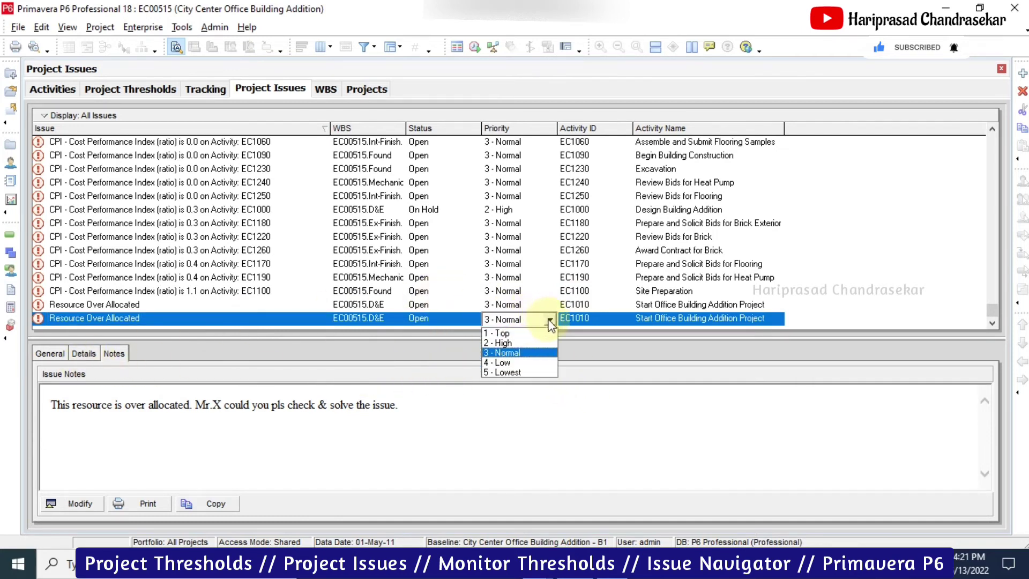
{"action": "left_click", "coordinate": [512, 343]}
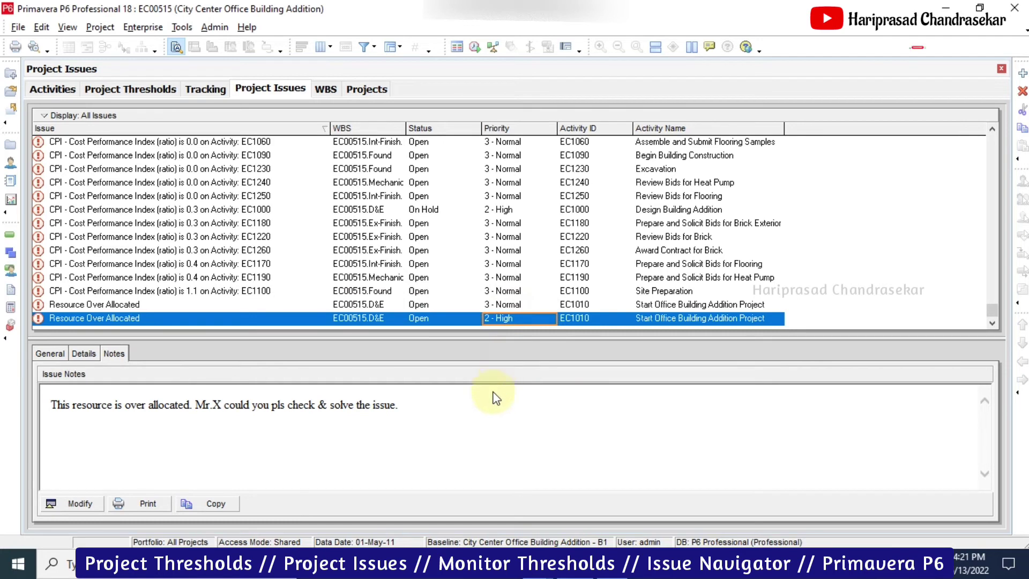
{"action": "left_click", "coordinate": [471, 322]}
{"action": "left_click", "coordinate": [472, 320]}
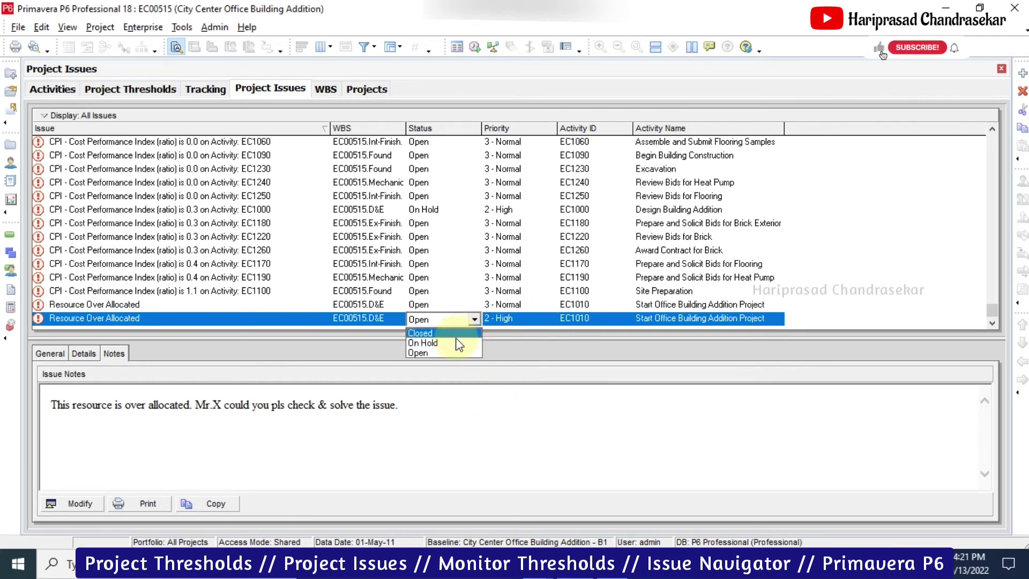
{"action": "left_click", "coordinate": [453, 342]}
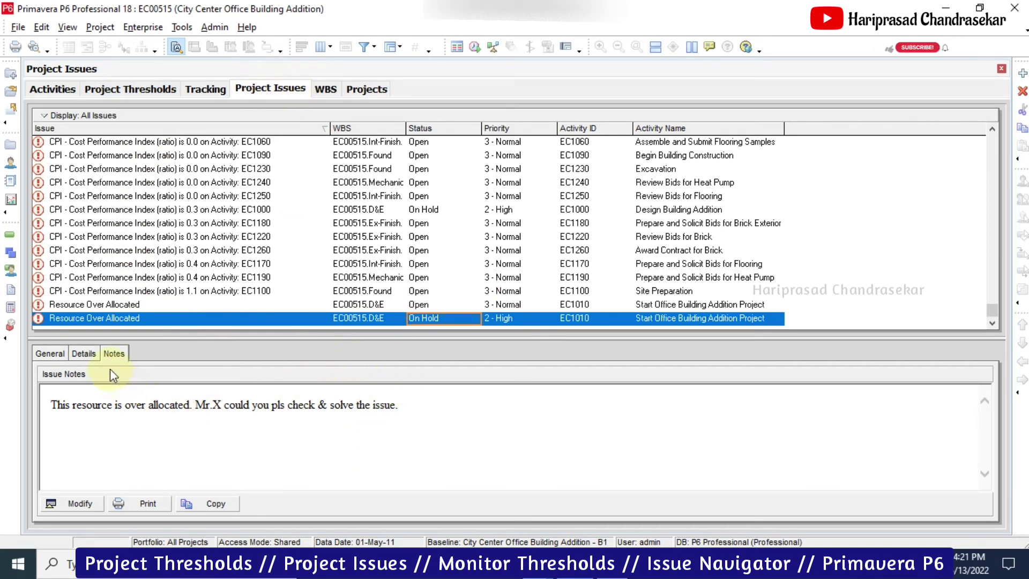
Compare the threshold details of the manually added issue with those of the EC1100 Cost Performance Index issue
{"action": "left_click", "coordinate": [90, 357]}
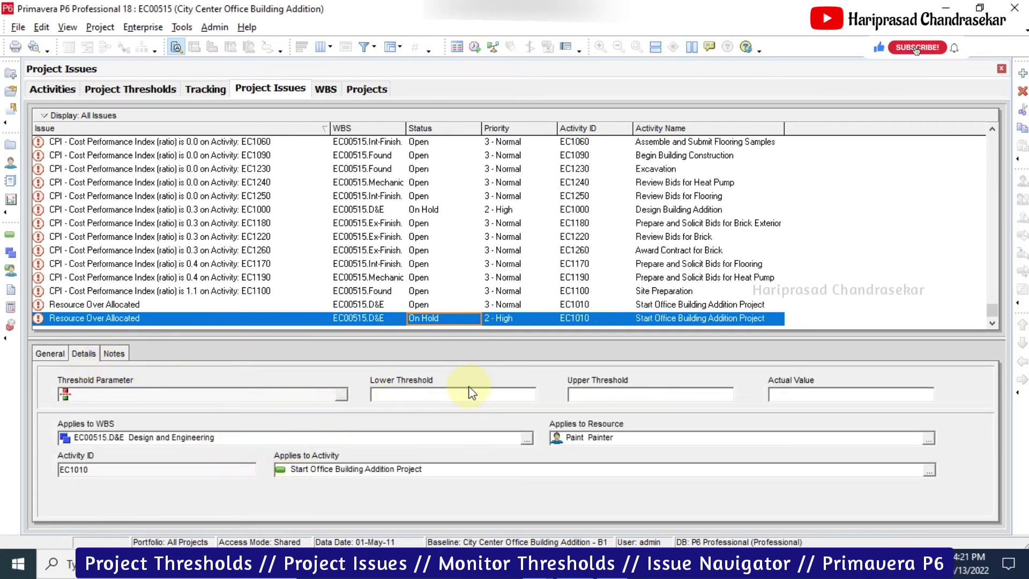
{"action": "left_click", "coordinate": [389, 397]}
{"action": "left_click", "coordinate": [770, 394]}
{"action": "left_click", "coordinate": [271, 291]}
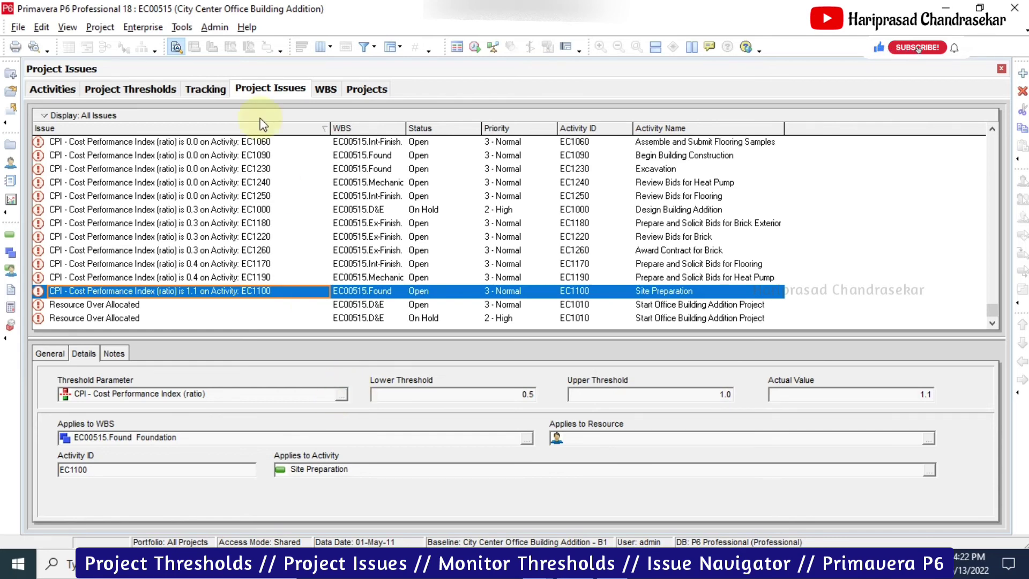
Change the Cost Performance Index threshold's WBS to the EC00515.Mechanic element, accepting the removal of its issue associations
{"action": "left_click", "coordinate": [137, 89]}
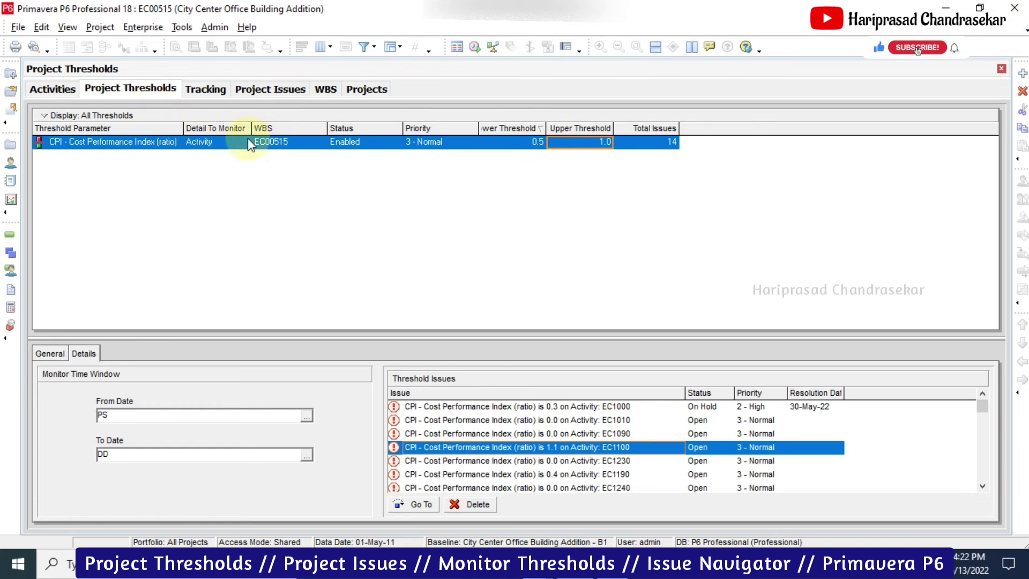
{"action": "left_click", "coordinate": [315, 140]}
{"action": "left_click", "coordinate": [319, 143]}
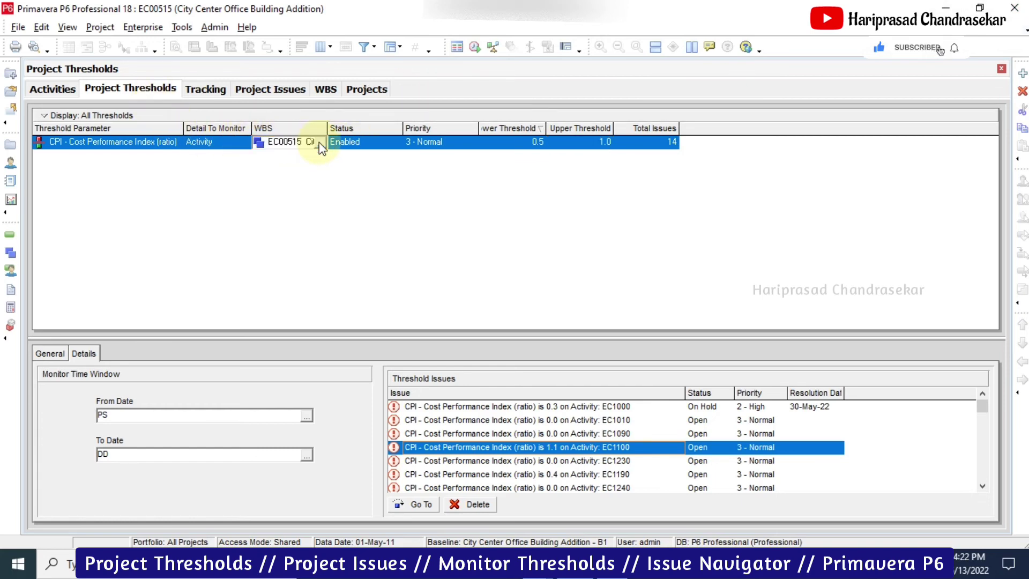
{"action": "left_click", "coordinate": [319, 142]}
{"action": "double_click", "coordinate": [481, 307]}
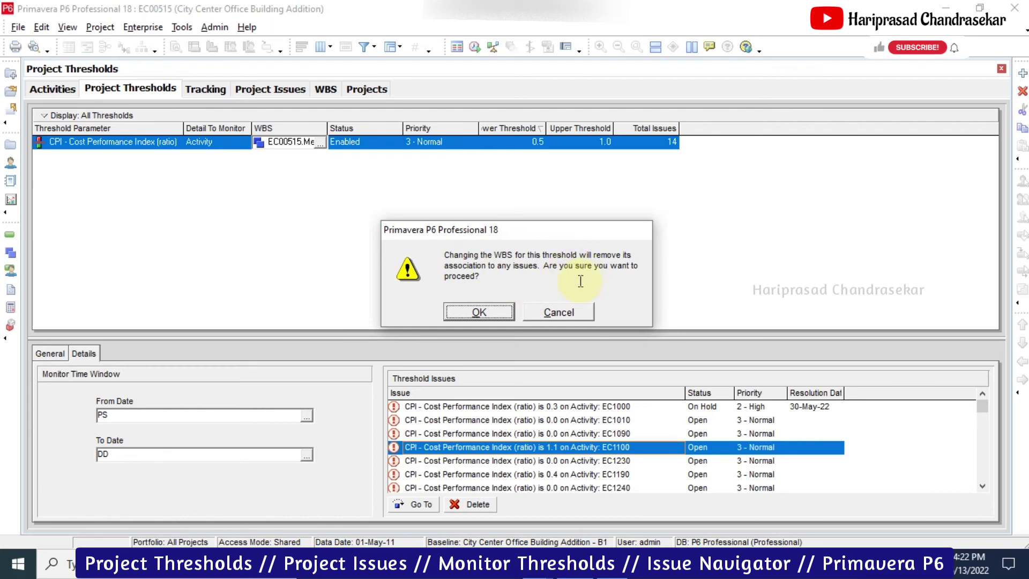
{"action": "left_click", "coordinate": [509, 312]}
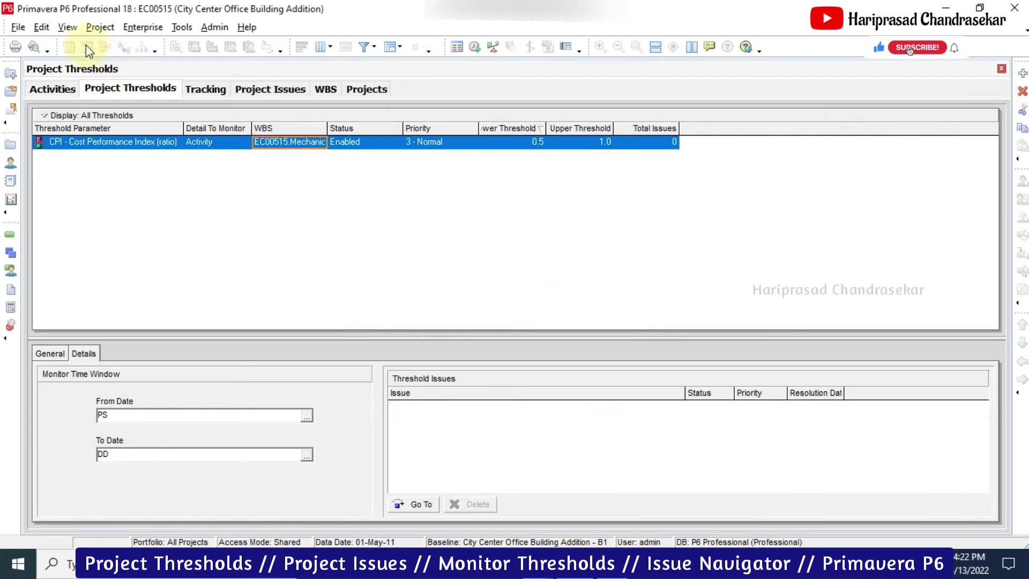
Run Monitor Thresholds to generate issues for the Cost Performance Index threshold and close the completion message
{"action": "left_click", "coordinate": [182, 26]}
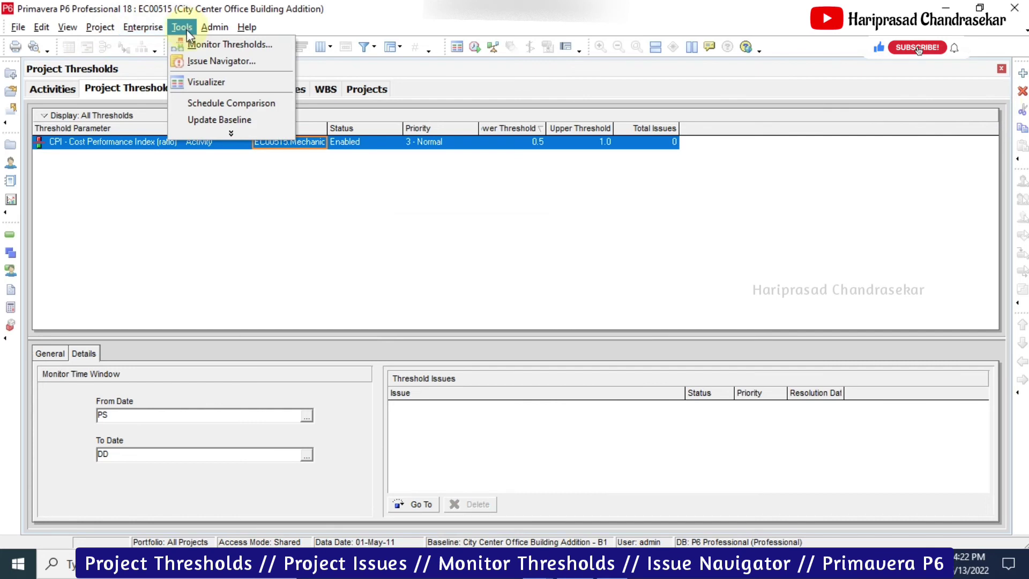
{"action": "left_click", "coordinate": [230, 44]}
{"action": "left_click", "coordinate": [673, 248]}
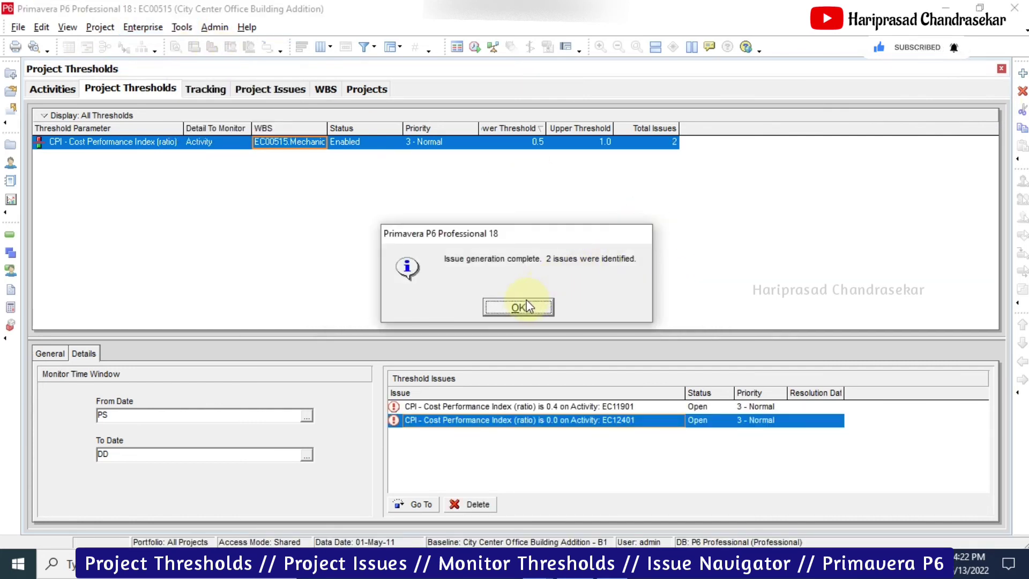
{"action": "left_click", "coordinate": [522, 308]}
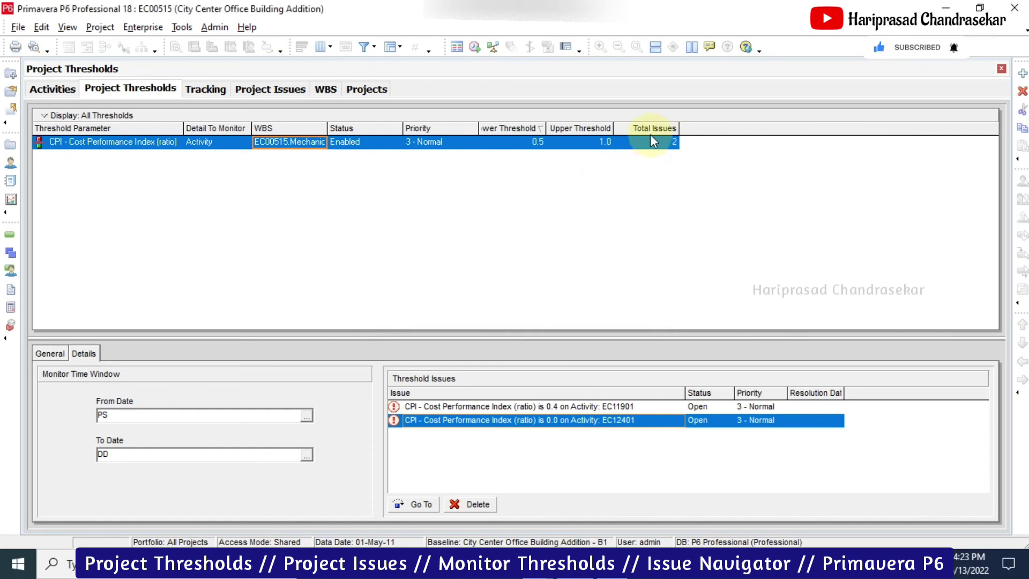